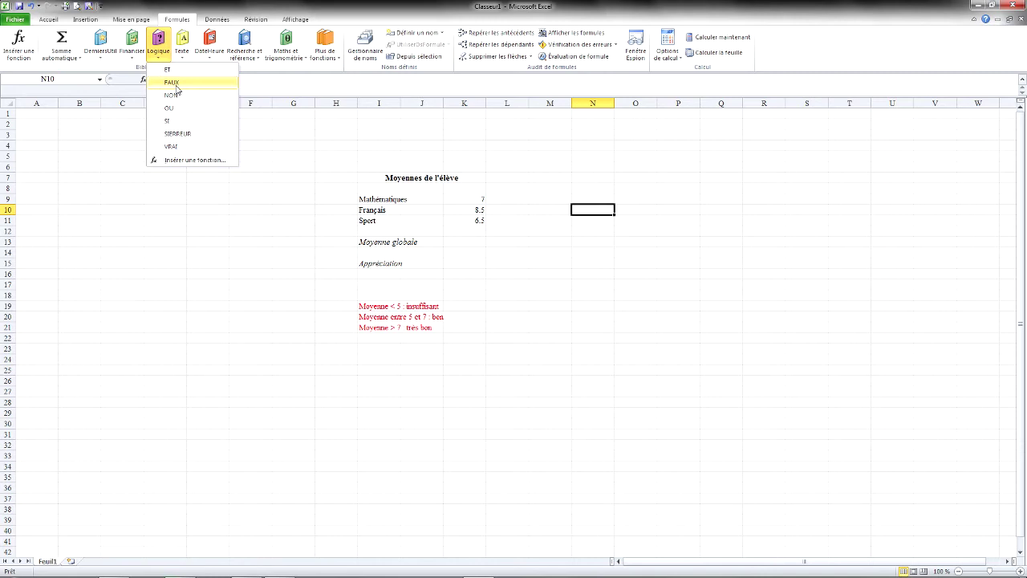
Insert the FAUX function in cell N10 and the NON function in N11 with N10 as its logical value
left_click(176, 86)
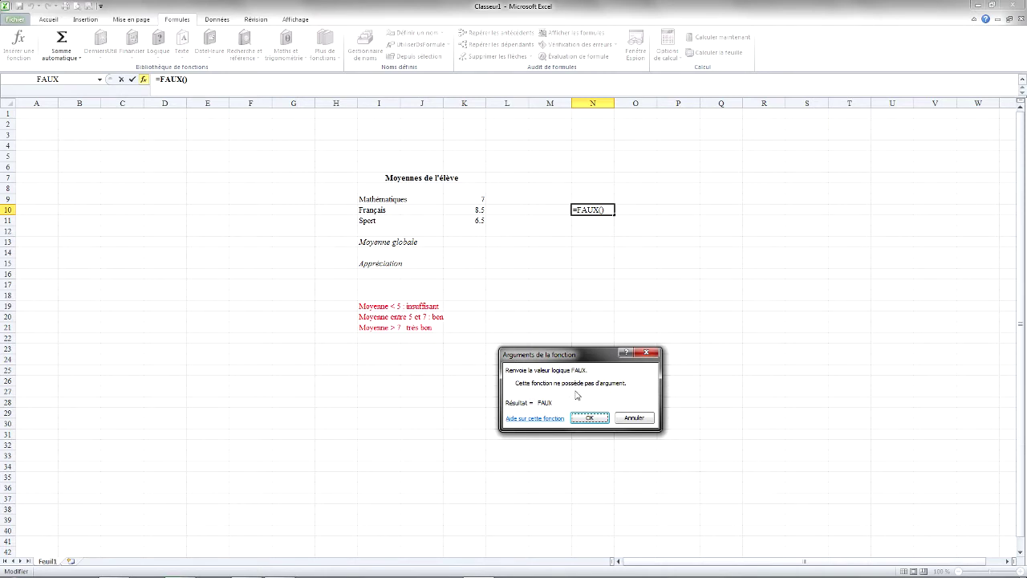
left_click(594, 420)
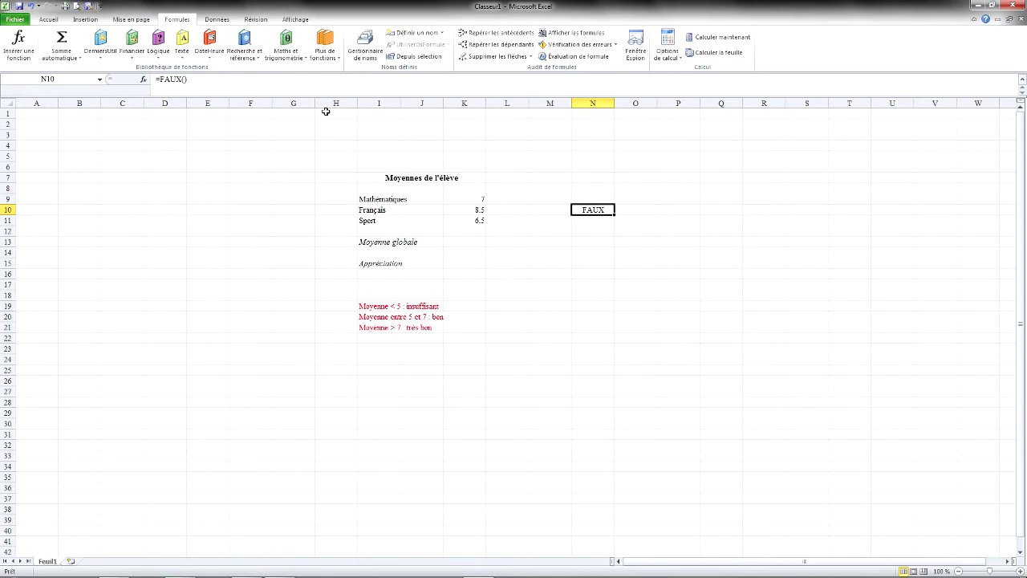
left_click(602, 221)
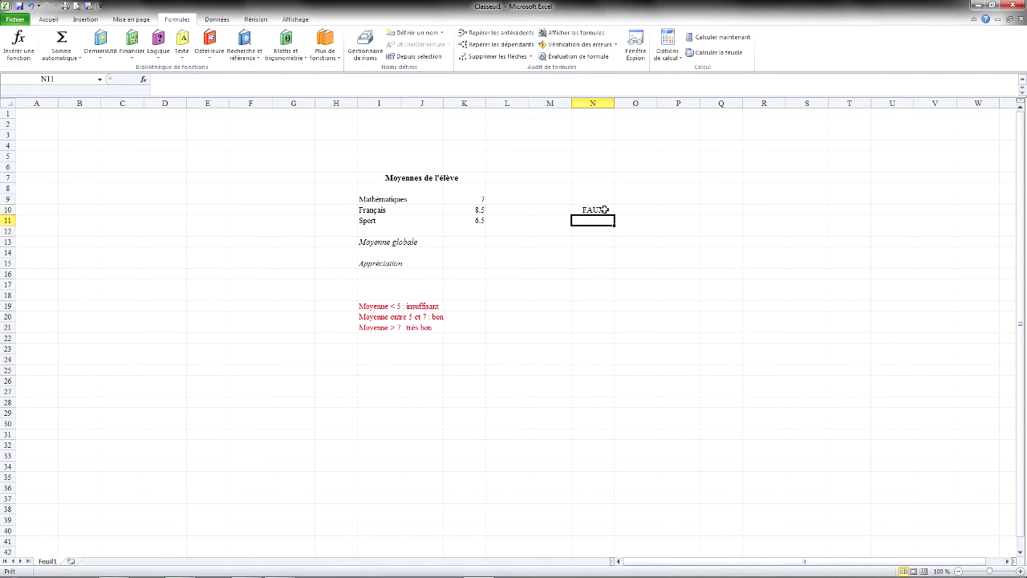
left_click(162, 59)
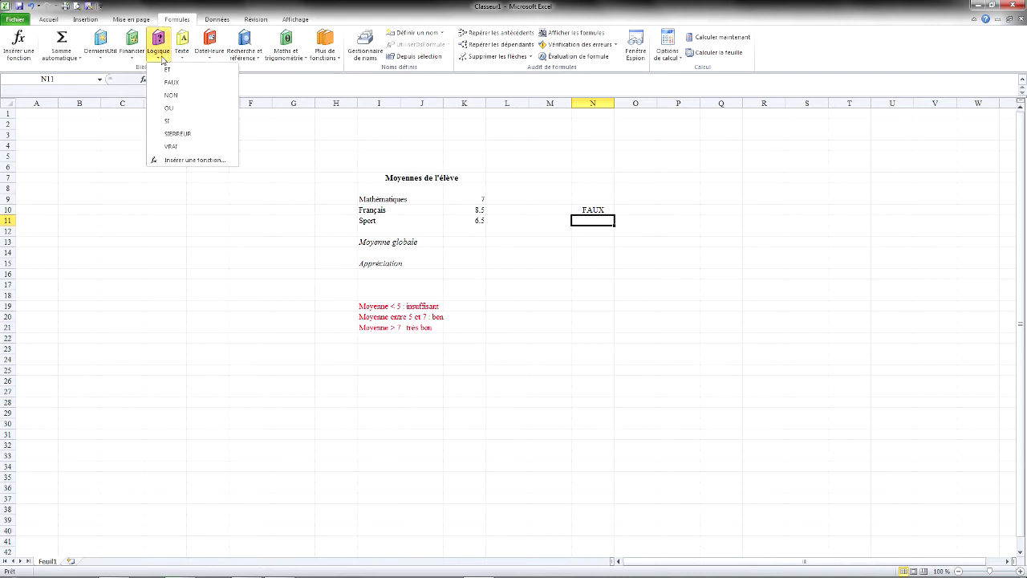
left_click(171, 95)
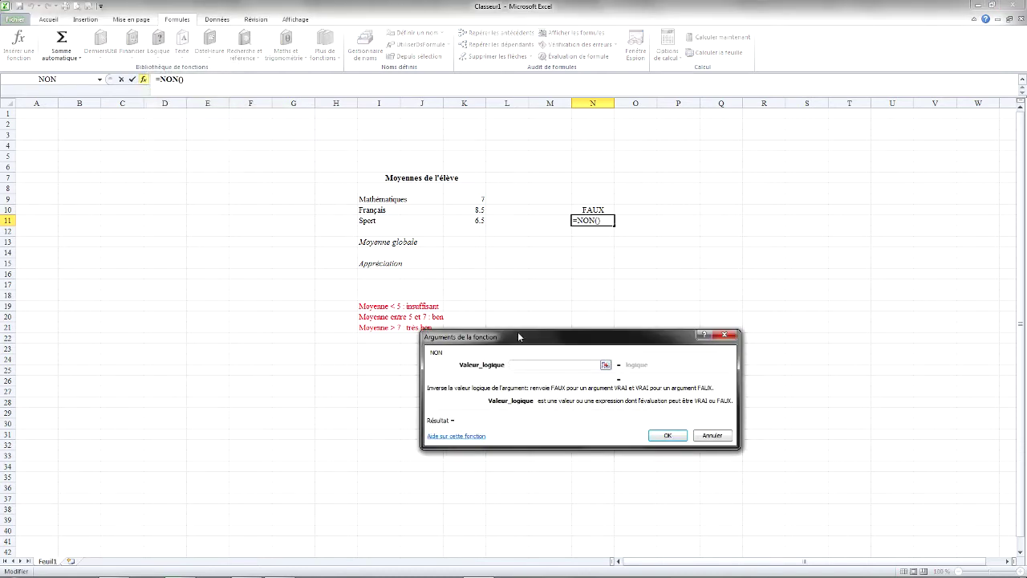
left_click(588, 207)
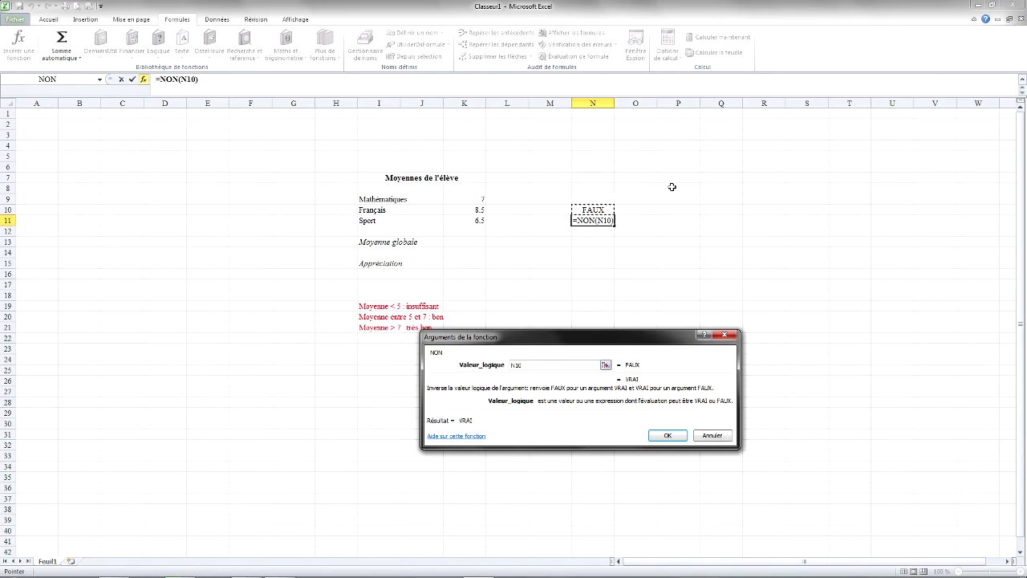
key("Return")
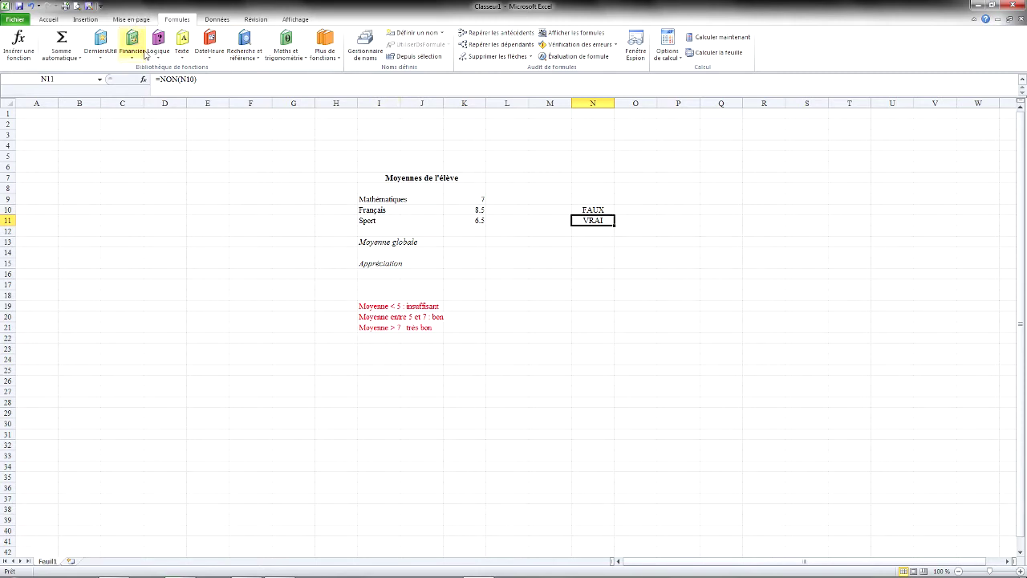
Clear the trial logical functions by deleting the contents of cells N7:O12
left_click(597, 230)
left_click(159, 44)
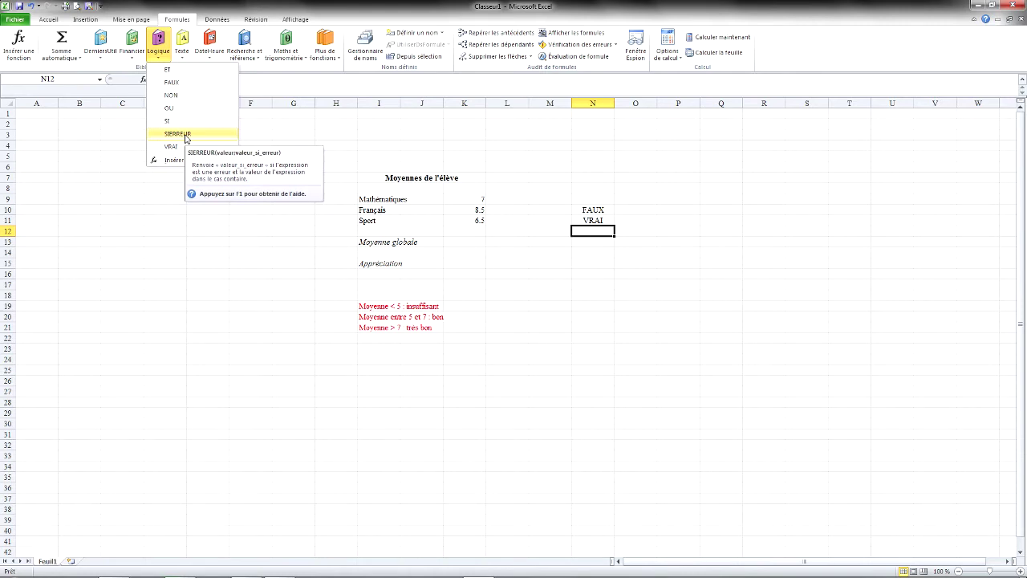
left_click(580, 181)
left_click_drag(580, 181, 636, 234)
key("Delete")
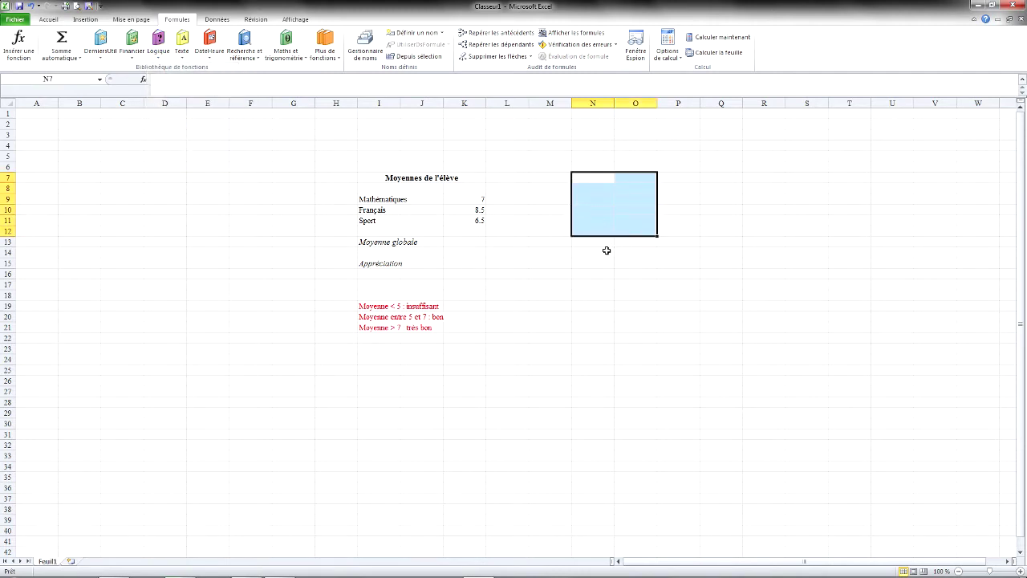
left_click(605, 251)
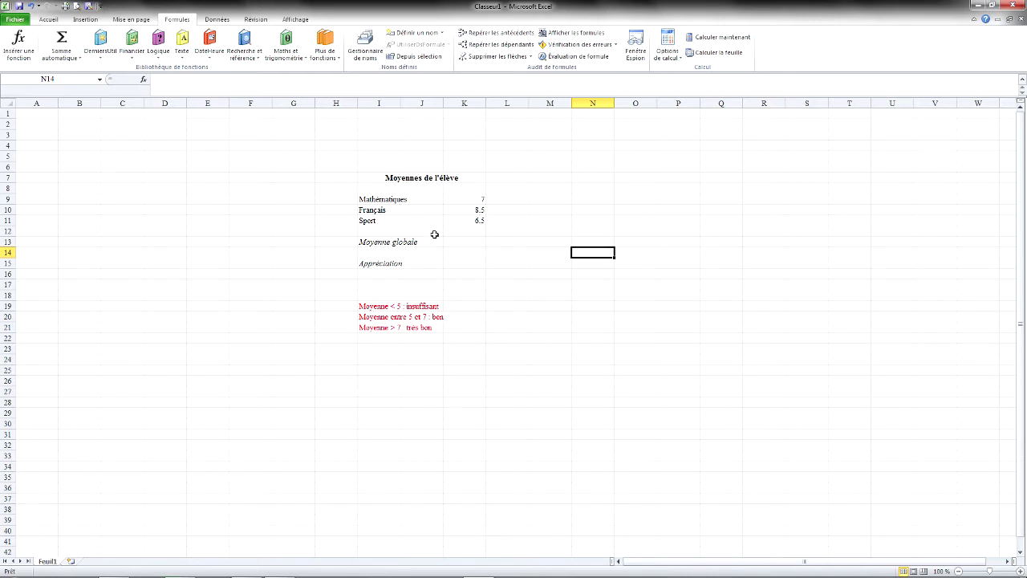
Select the Moyenne globale result cell K13 and look through the function library categories for an averaging function
left_click(473, 241)
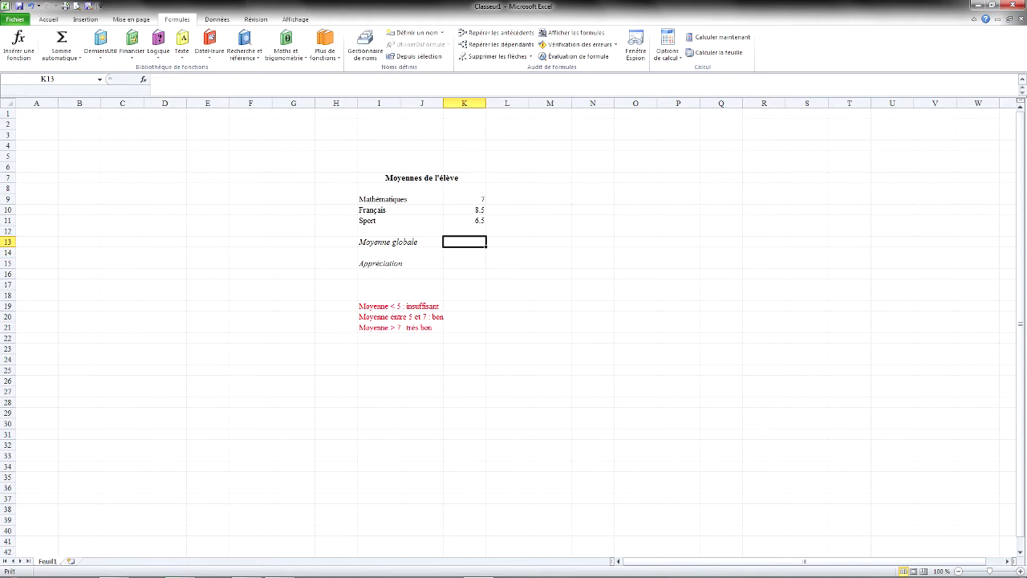
left_click(49, 20)
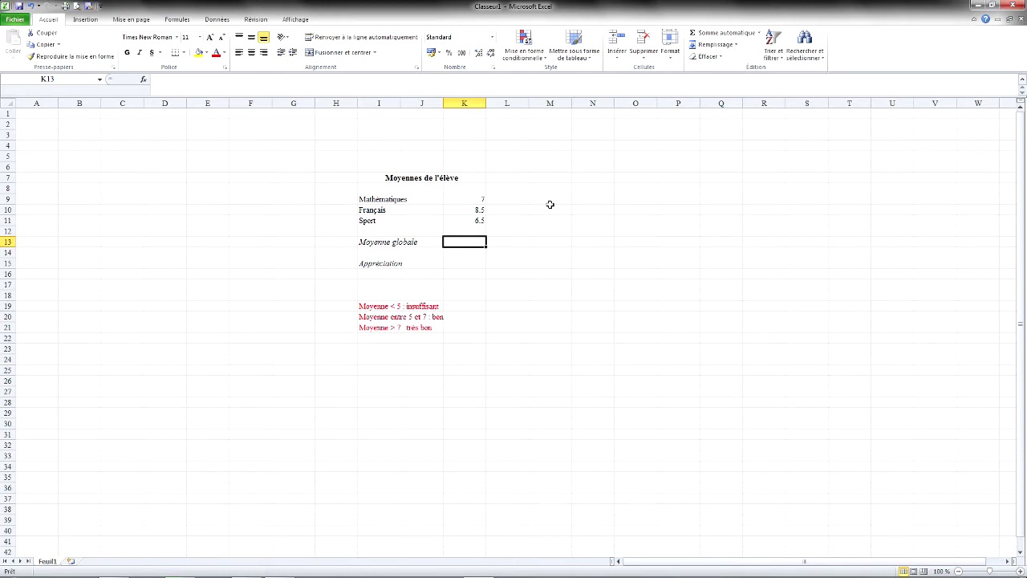
type("=")
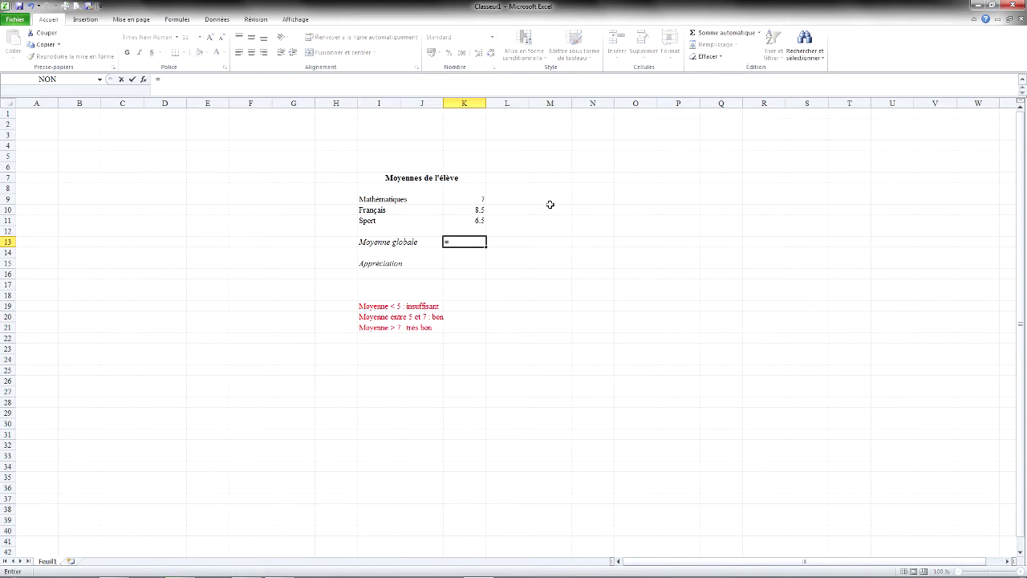
key("Escape")
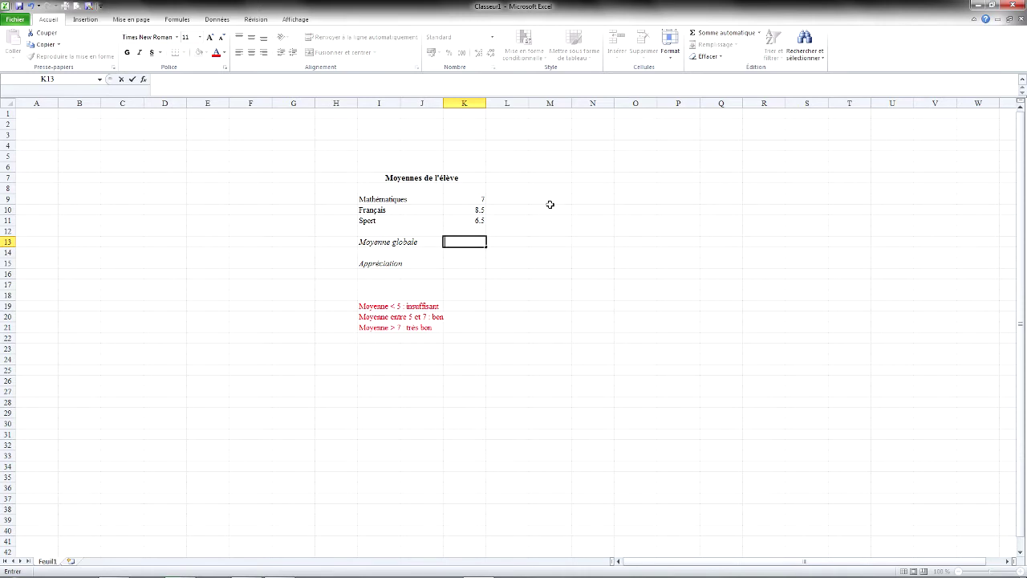
left_click(177, 19)
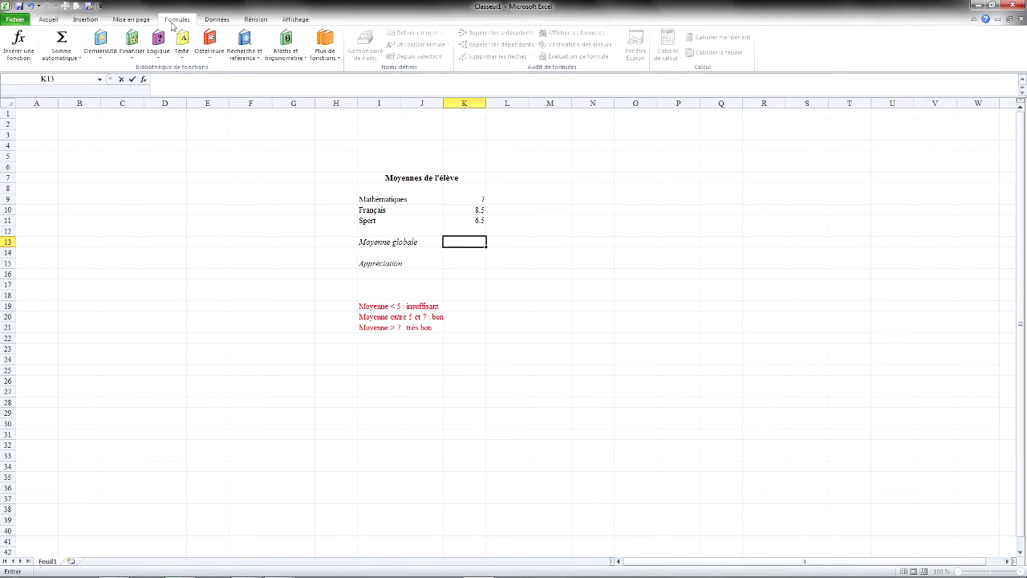
left_click(133, 52)
mouse_move(225, 126)
left_mouse_down()
mouse_move(217, 310)
mouse_move(221, 119)
left_mouse_up()
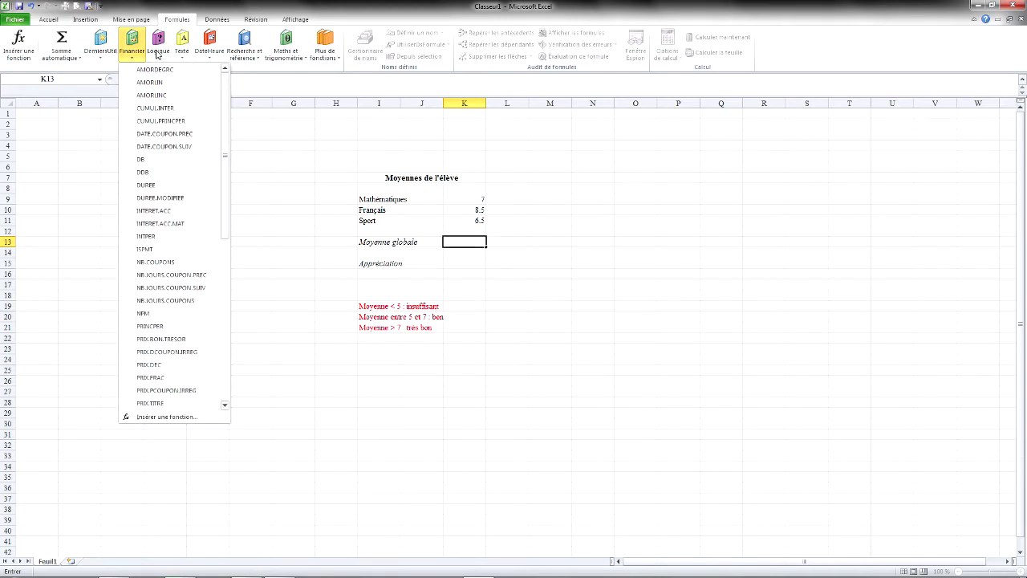
left_click(181, 50)
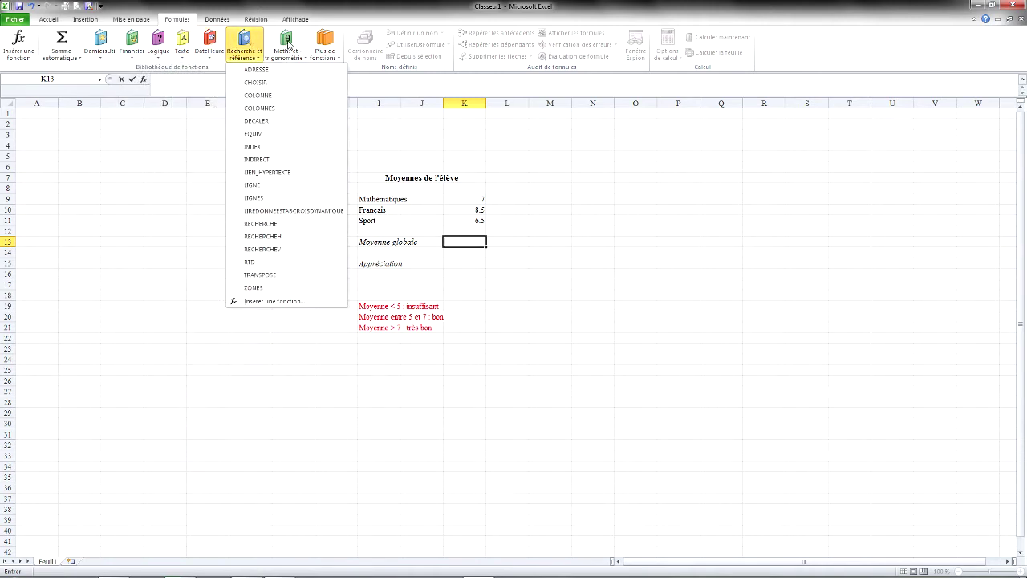
mouse_move(325, 46)
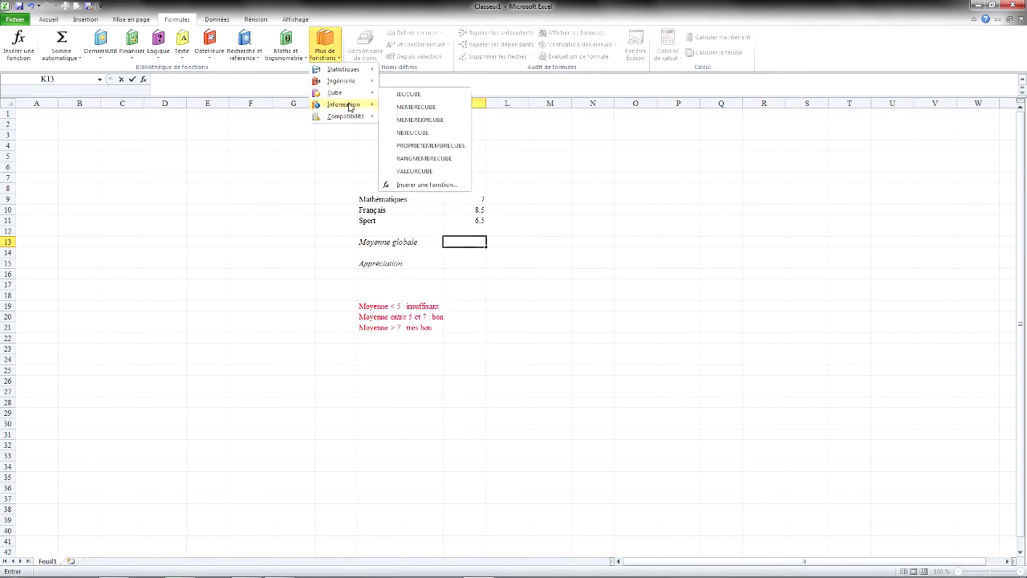
left_click(591, 229)
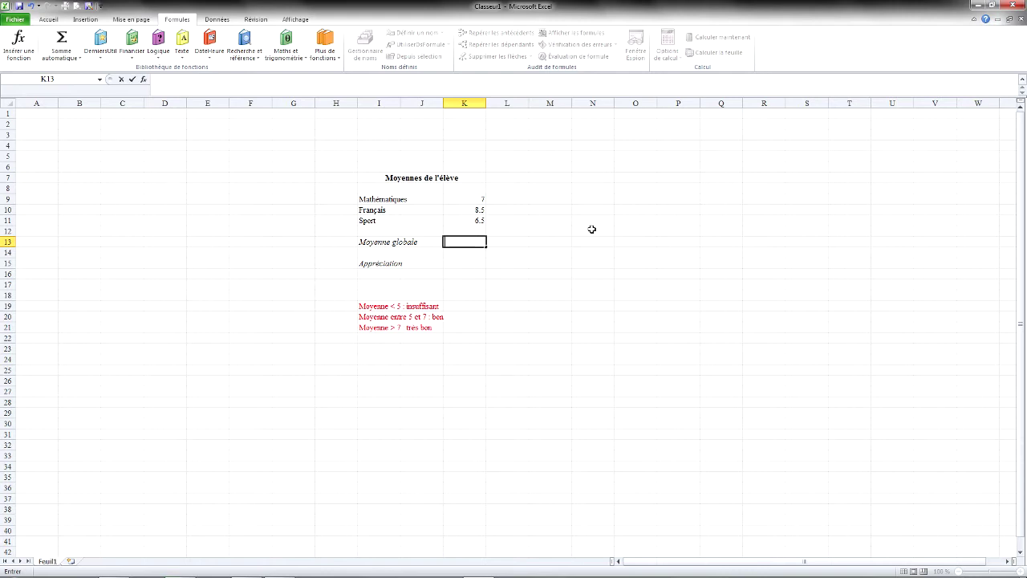
Enter the formula =MOYENNE(K9:K11) in cell K13 to average the three subject grades
type("=MO")
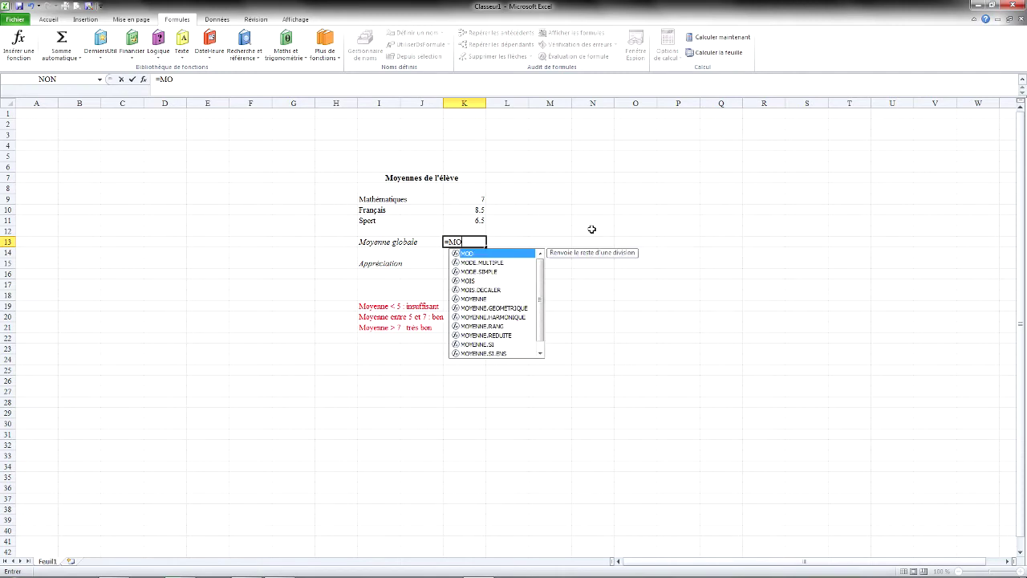
type("Y")
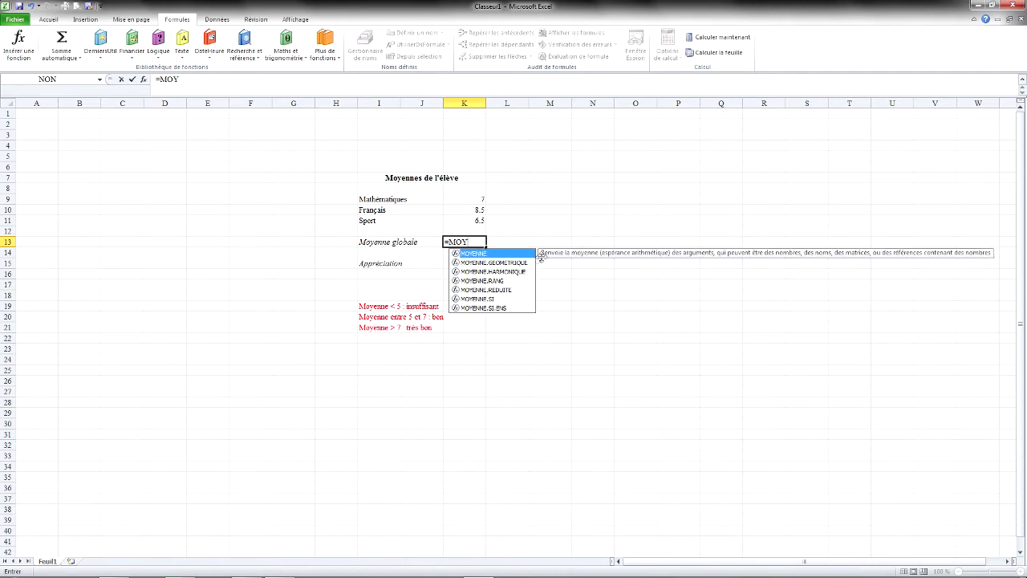
left_click(496, 263)
left_click(495, 254)
double_click(490, 254)
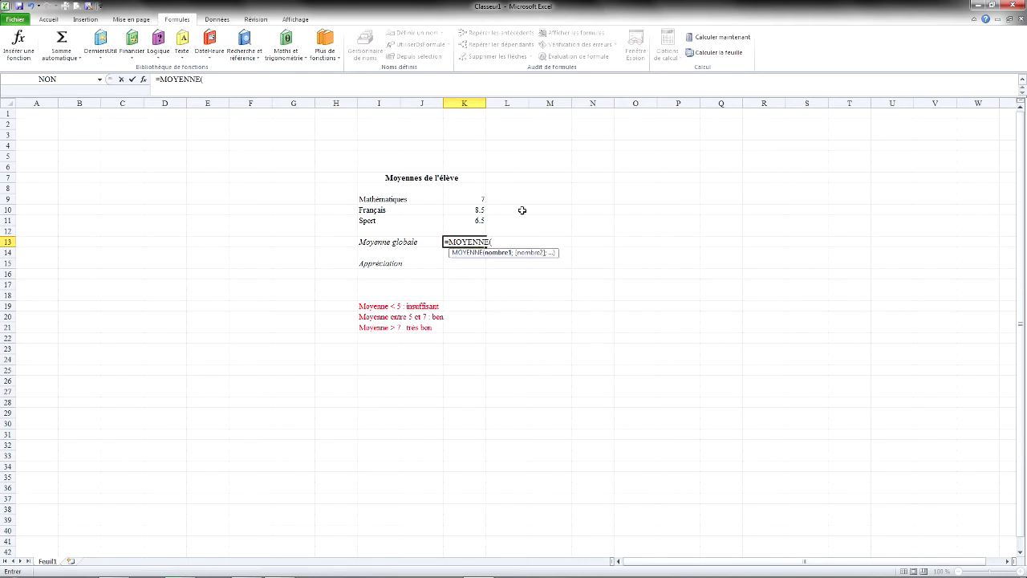
left_click_drag(465, 198, 468, 220)
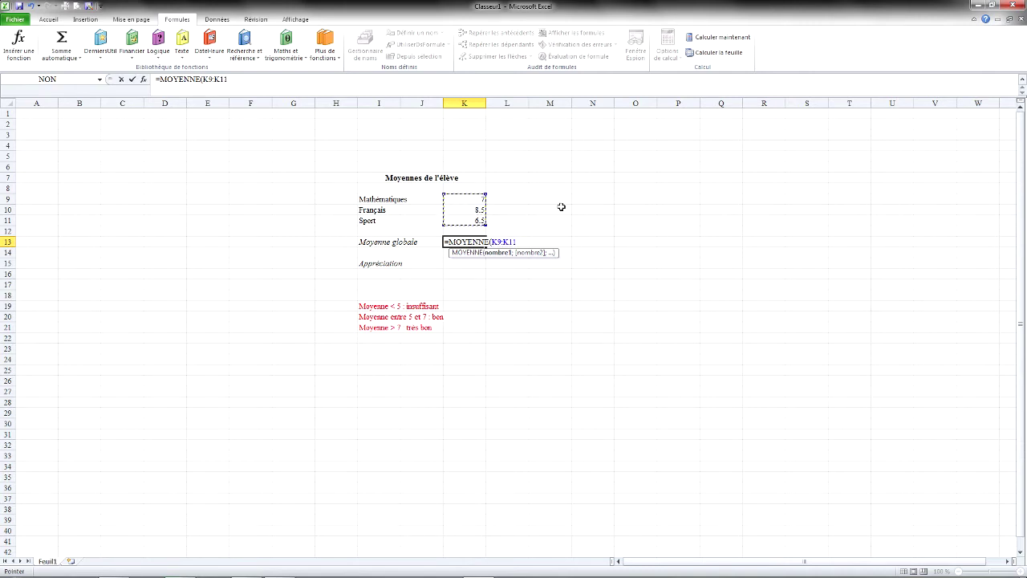
type(")")
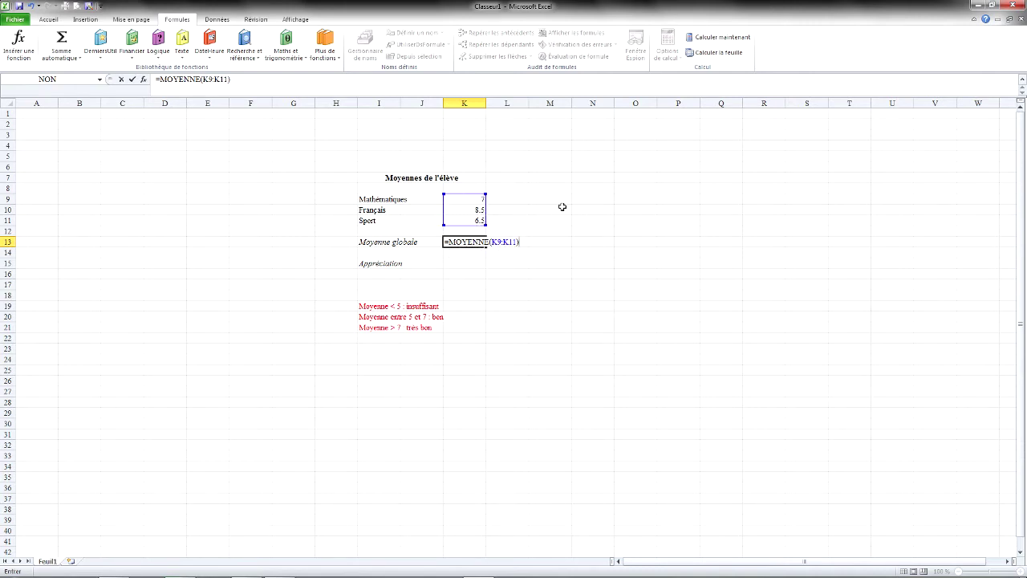
key("Return")
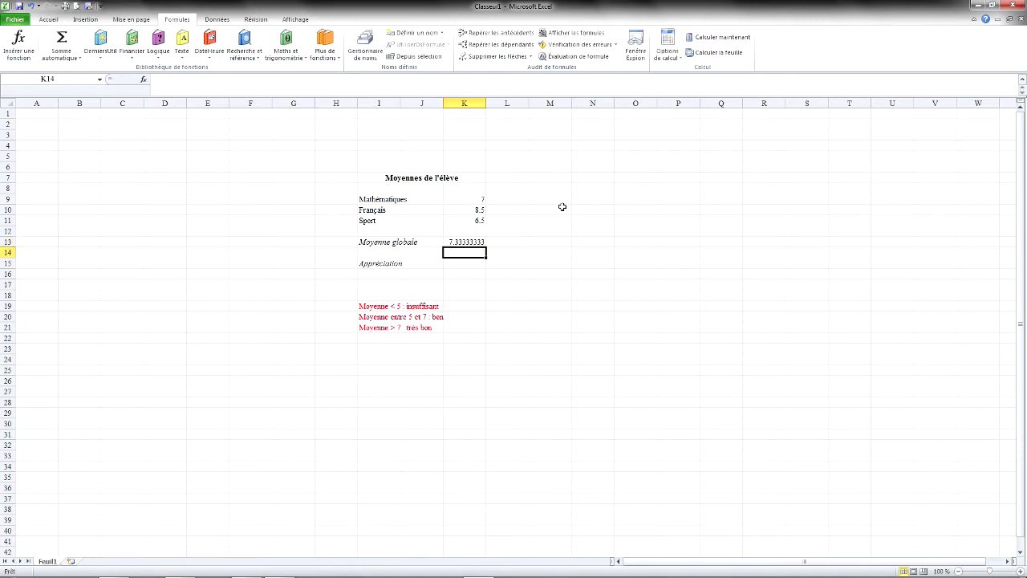
Apply the Nombre format to the overall average in cell K13
left_click(474, 242)
left_click(48, 19)
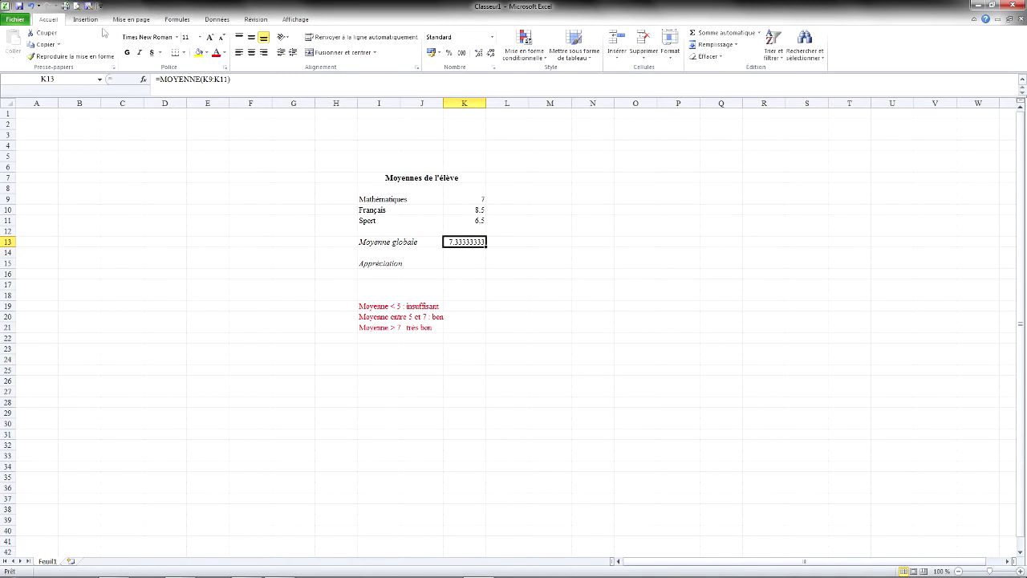
left_click(492, 37)
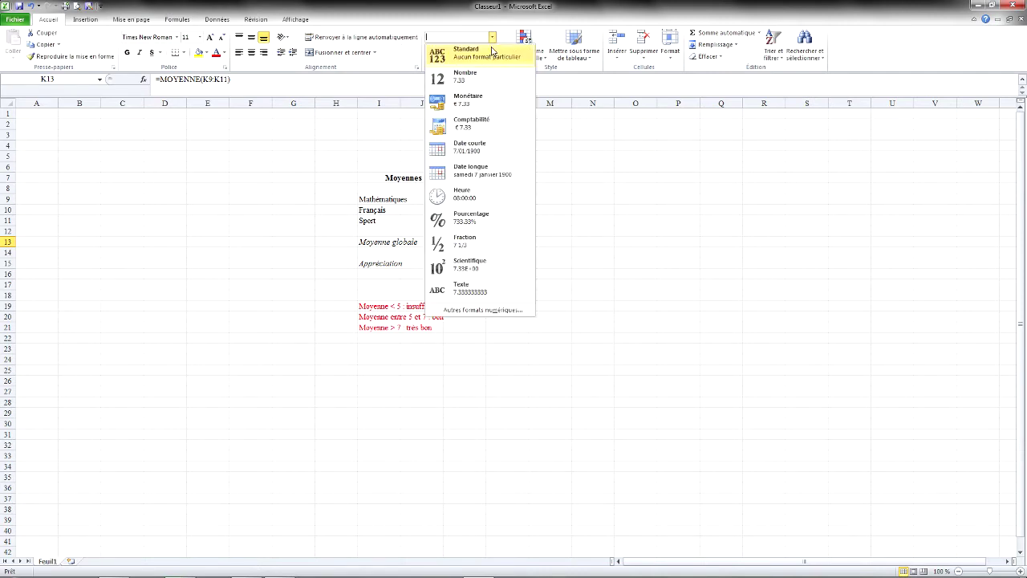
left_click(470, 77)
left_click(541, 240)
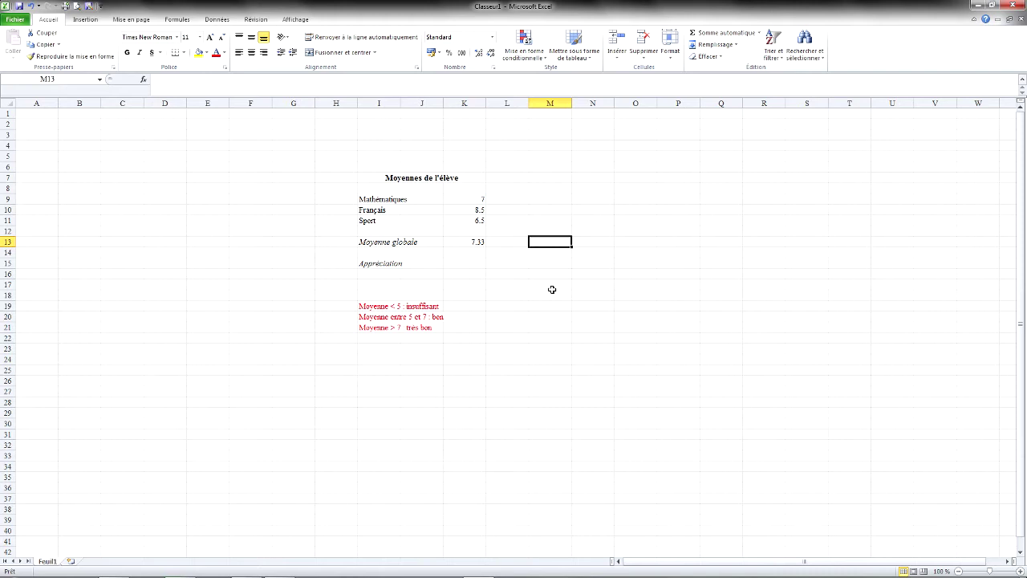
left_click(471, 261)
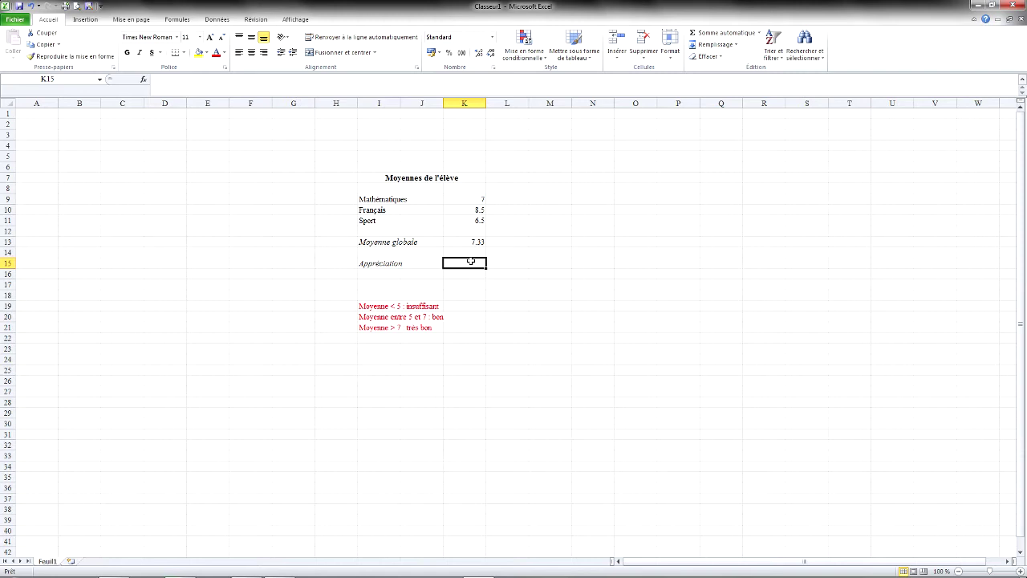
type("=")
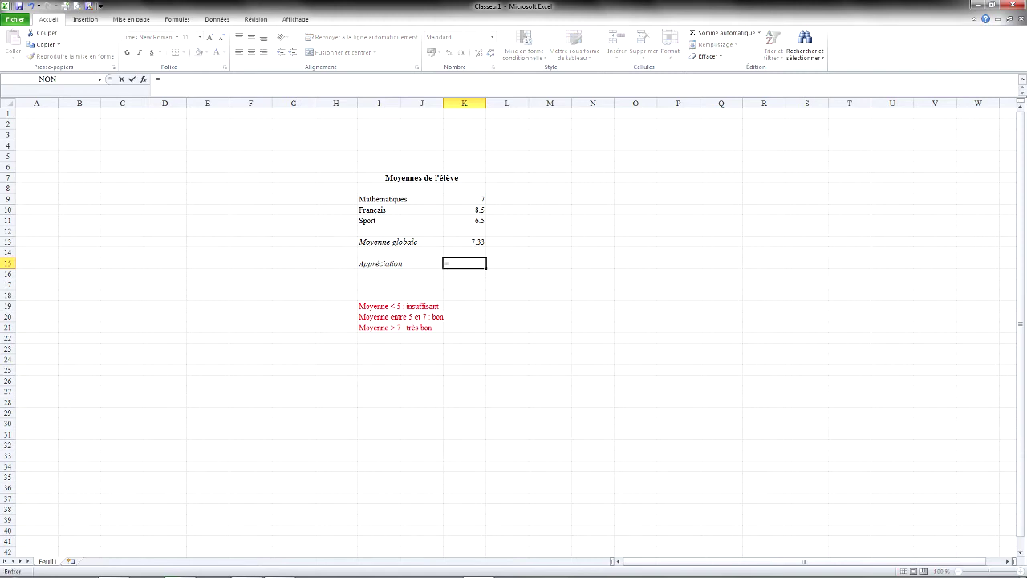
type("SI(")
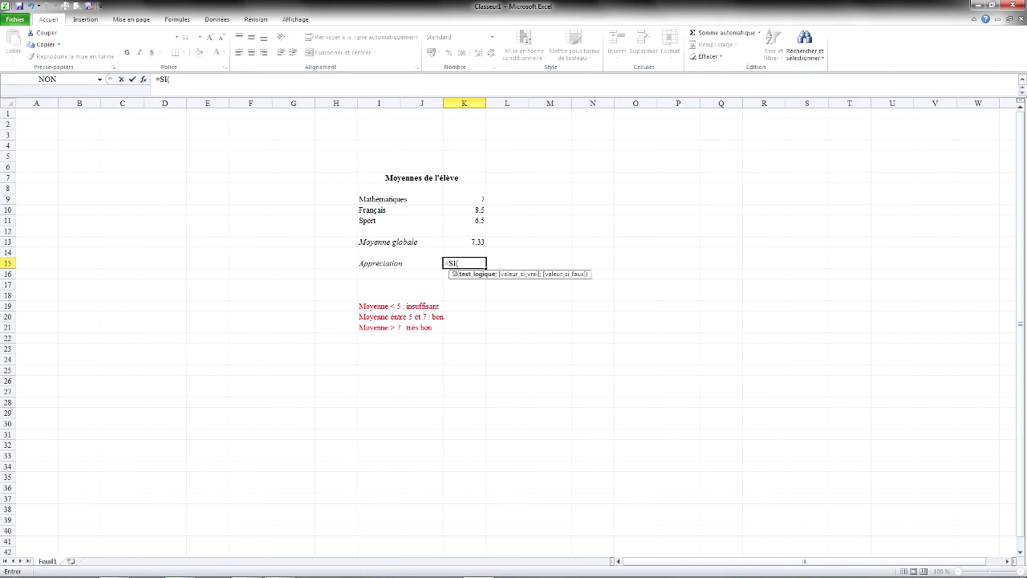
key("BackSpace")
key("Escape")
left_click(499, 261)
left_click(469, 263)
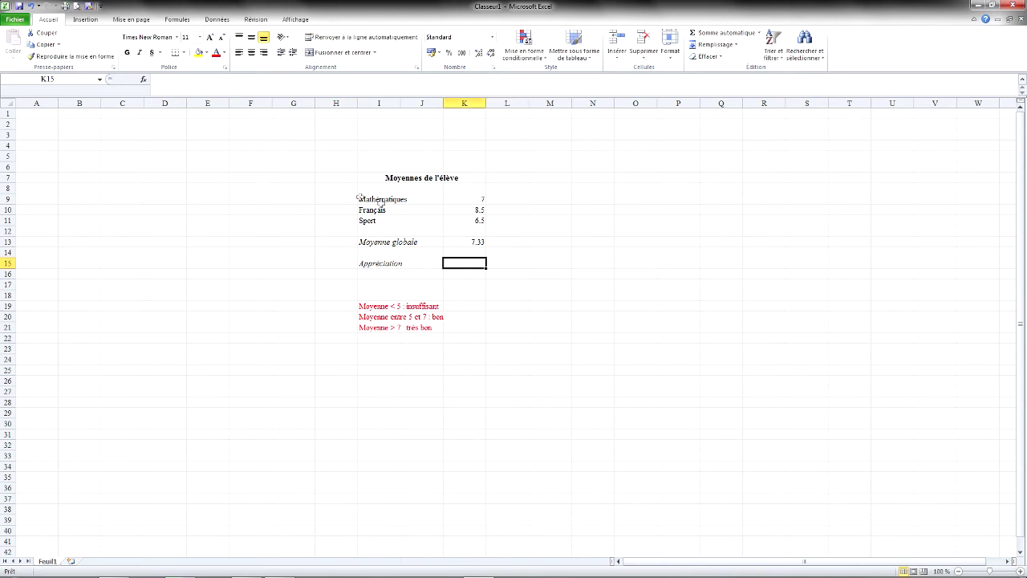
left_click(176, 19)
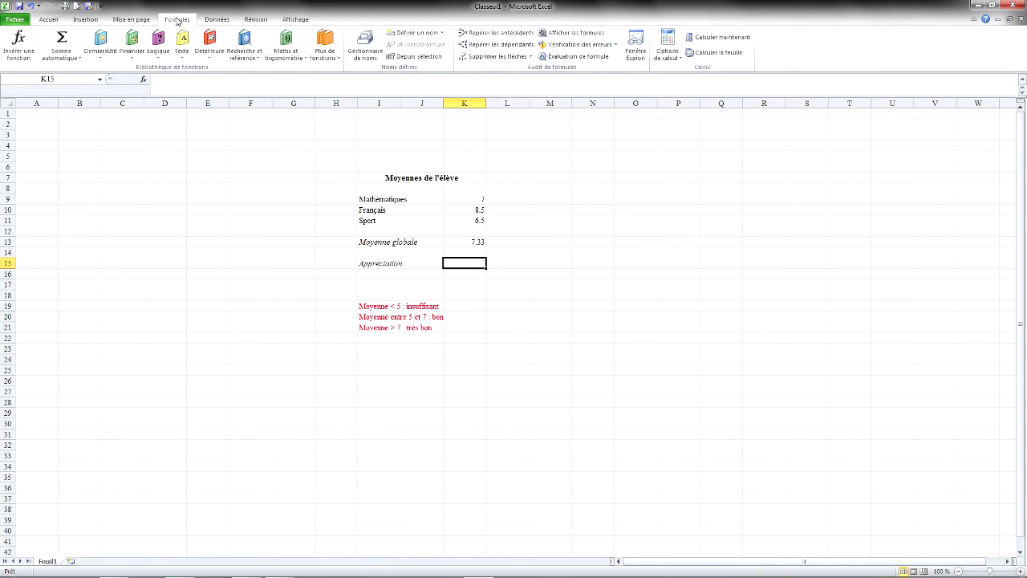
left_click(132, 44)
left_click(158, 44)
left_click(170, 121)
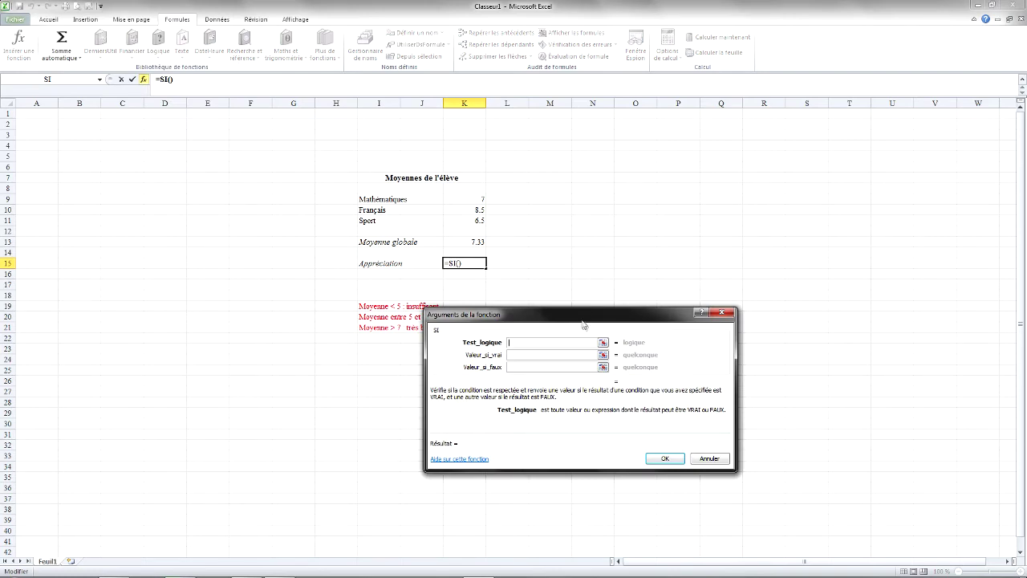
left_click_drag(585, 317, 672, 212)
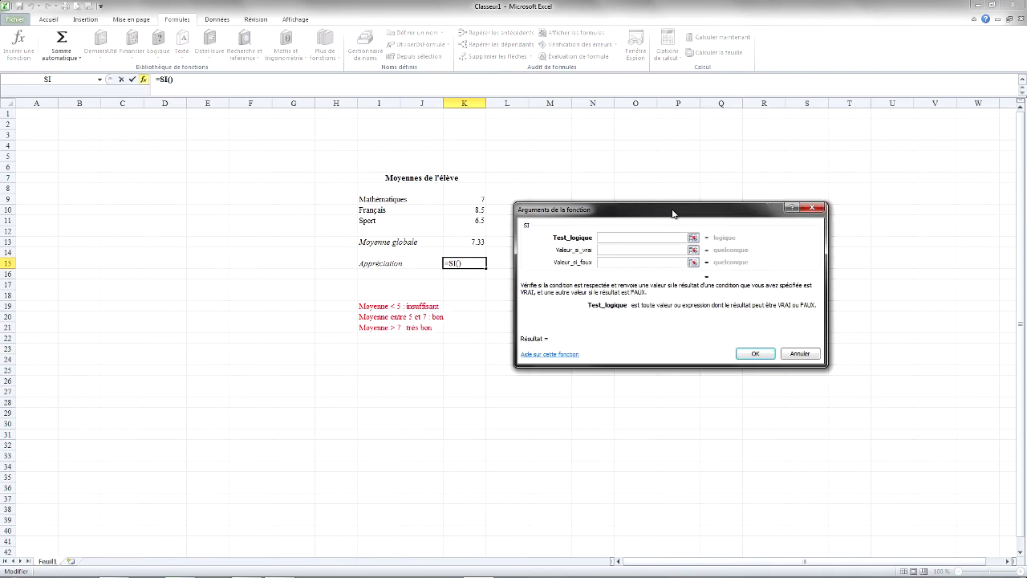
left_click_drag(672, 213, 631, 294)
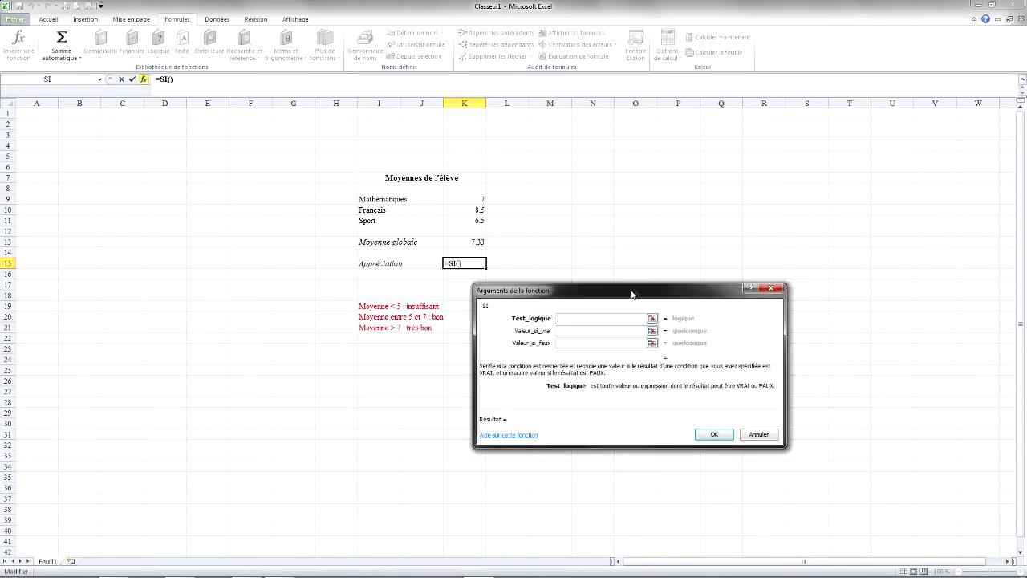
left_click(771, 287)
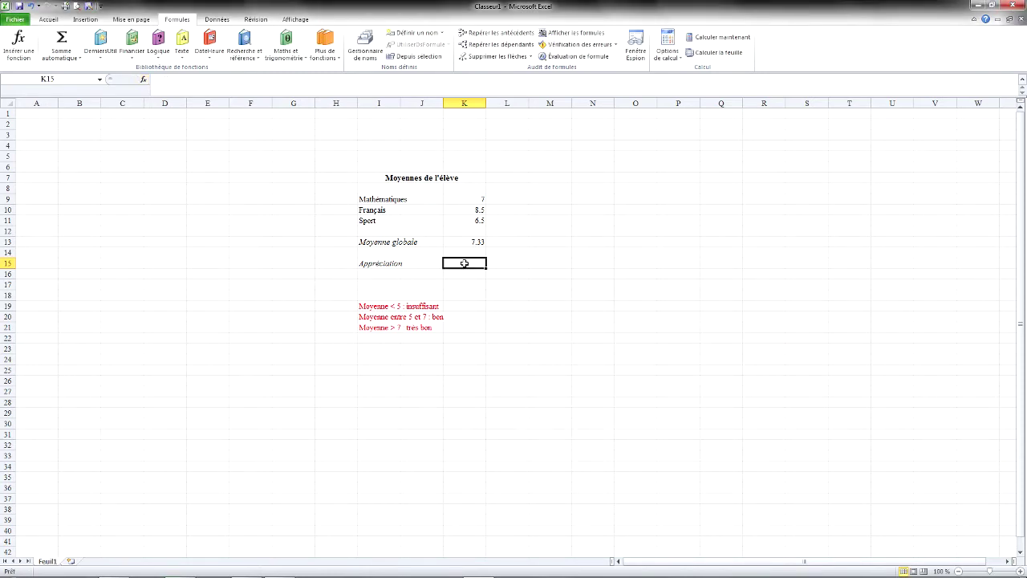
Insert the logical function SI in the Appréciation cell K15 and set its logical test to K13<5
left_click(158, 55)
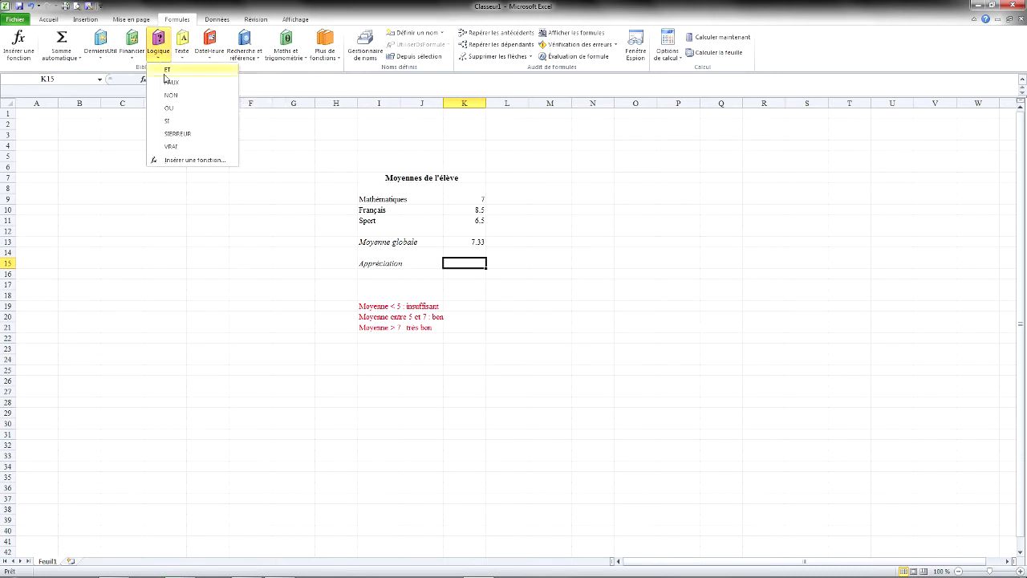
left_click(171, 122)
left_click_drag(566, 293, 608, 187)
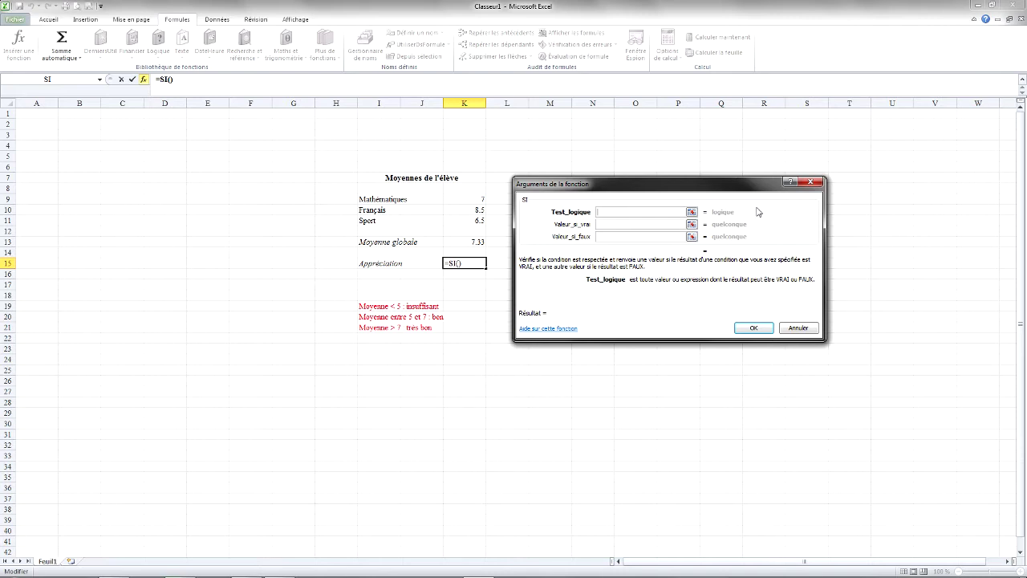
key("Tab")
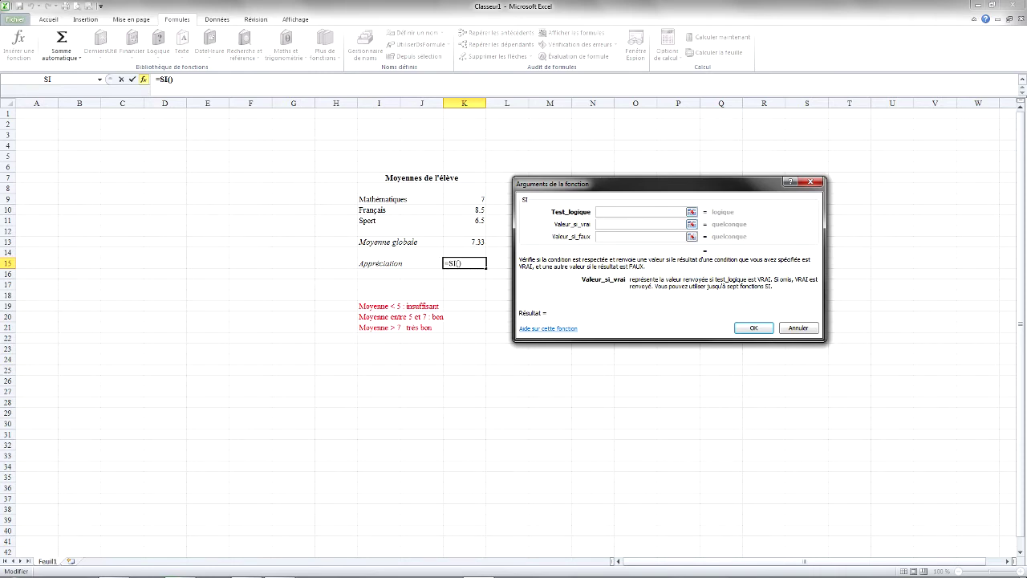
left_click(598, 236)
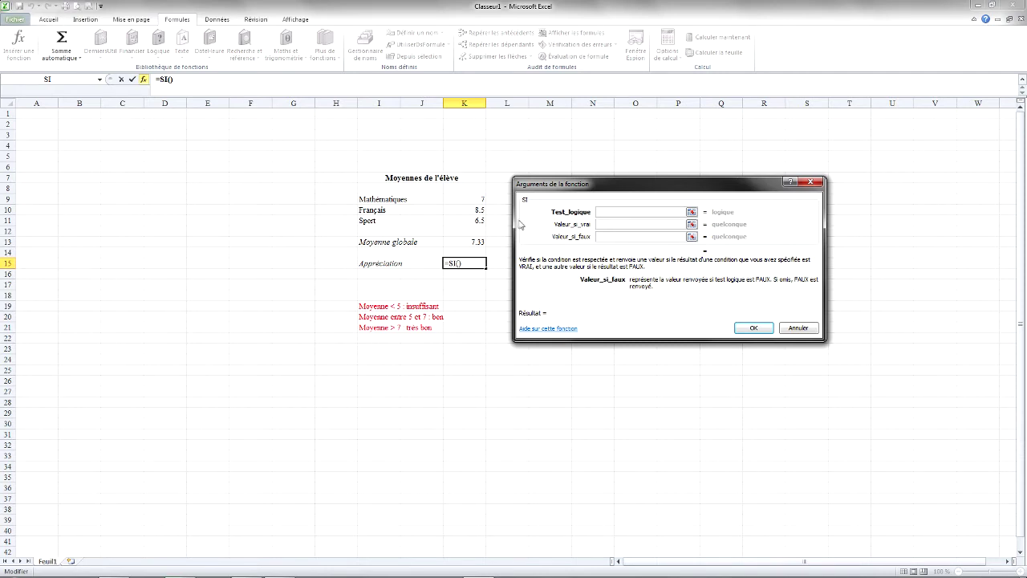
left_click(634, 212)
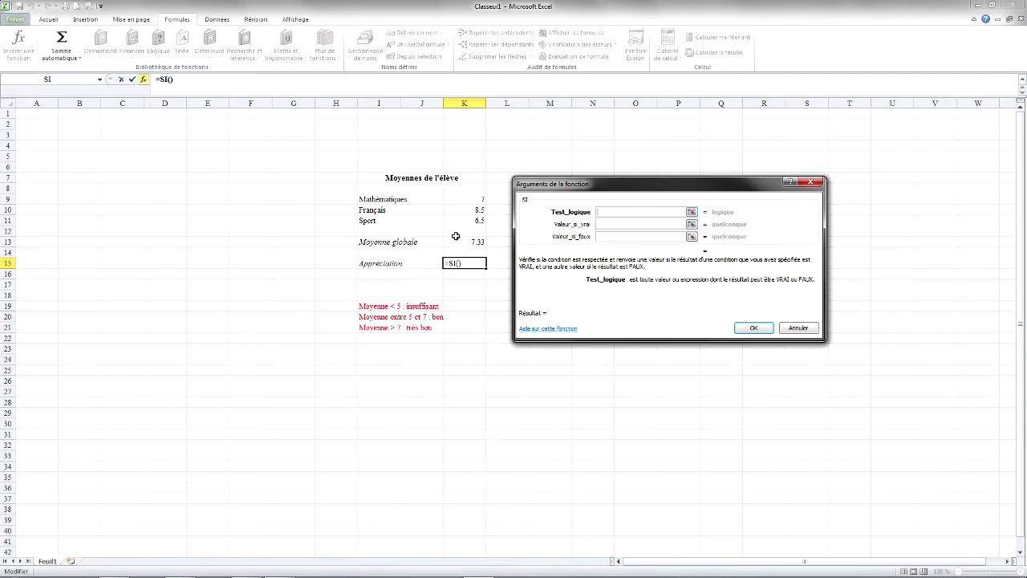
left_click(480, 242)
type(">")
key("BackSpace")
type("<5")
Set the SI function's value if true to "Insuffisant" and its value if false to "Ok", and insert it in K15
left_click(640, 225)
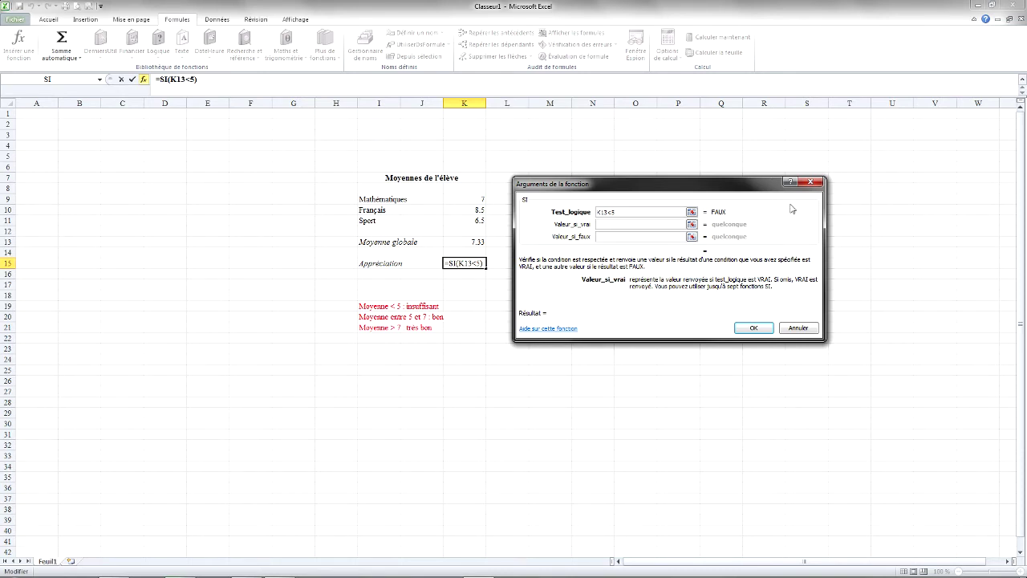
key("Tab")
type("\"Insuffisant\"")
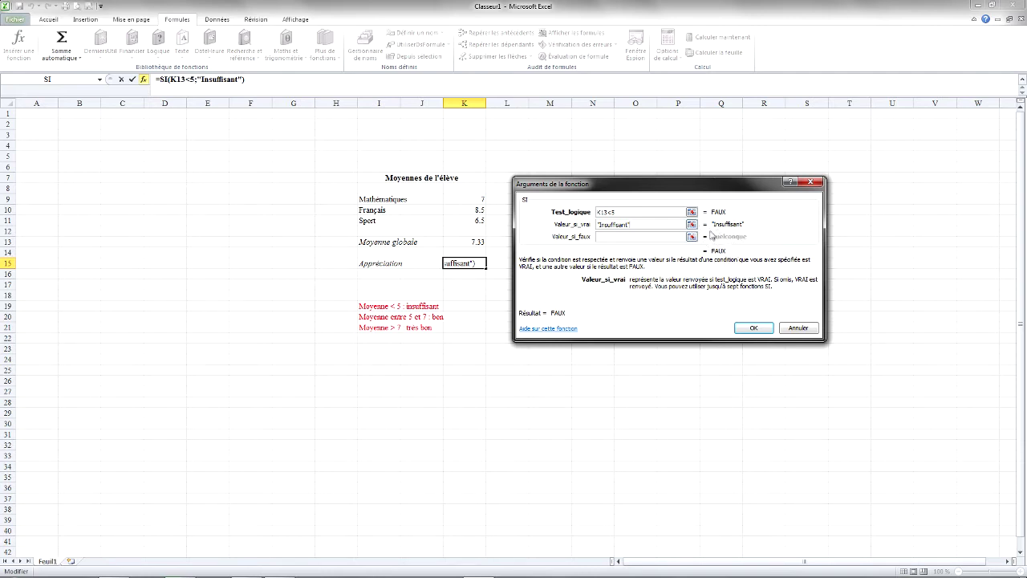
left_click(620, 237)
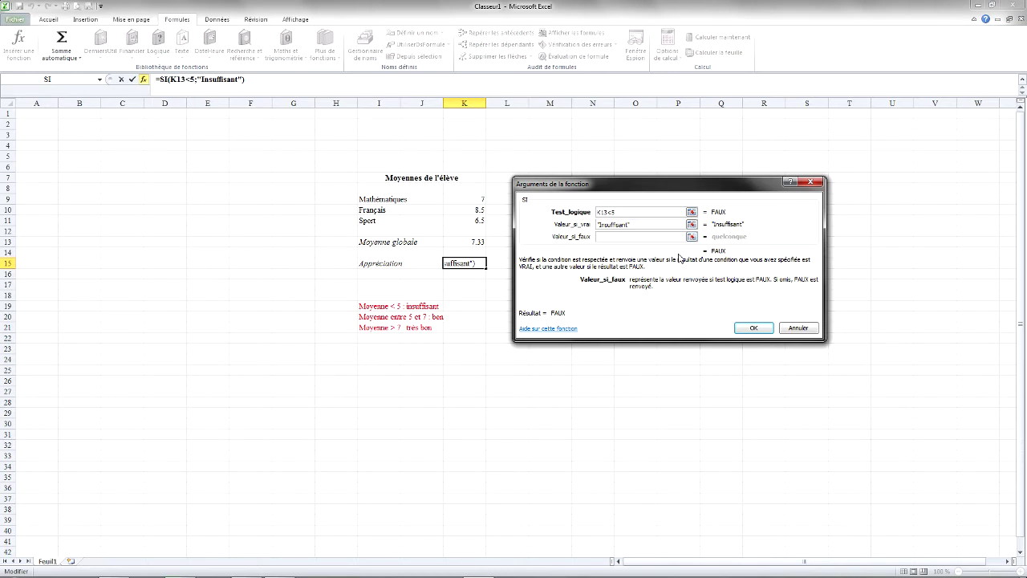
type("Ok")
key("shift+Tab")
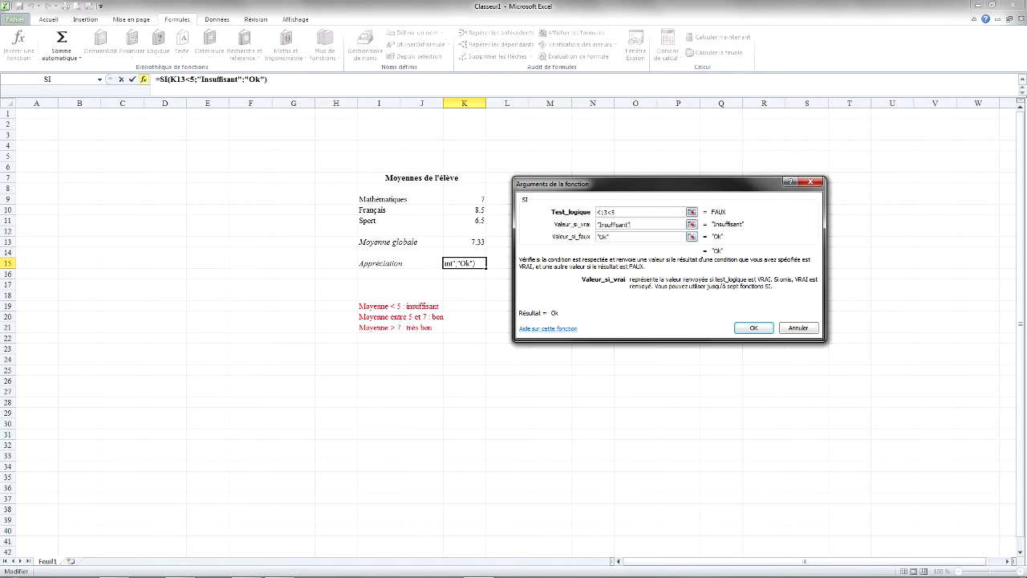
left_click(754, 329)
left_click(565, 283)
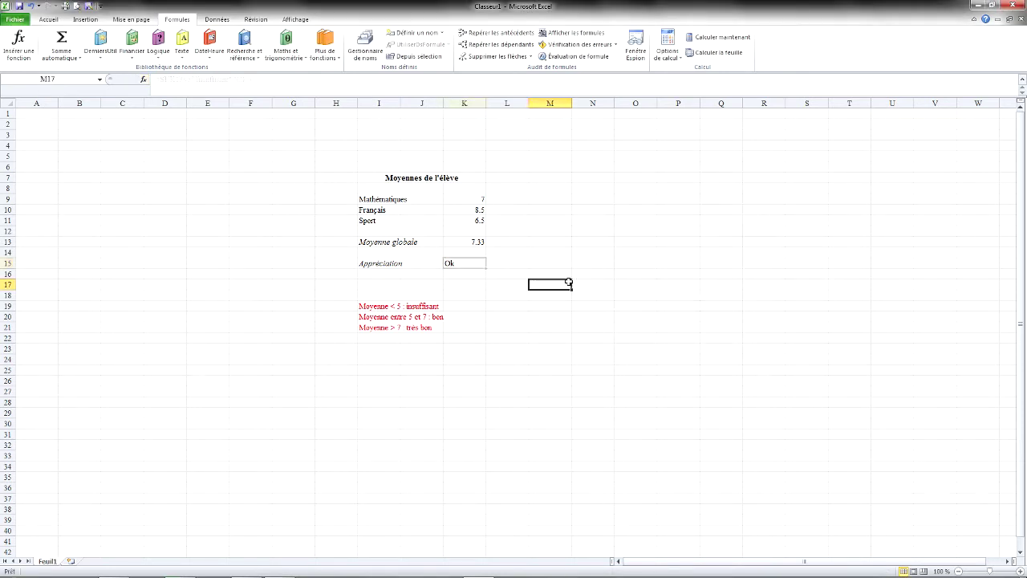
Edit the formula in K15 and replace its "Ok" value with the start of a nested SI function
left_click(455, 262)
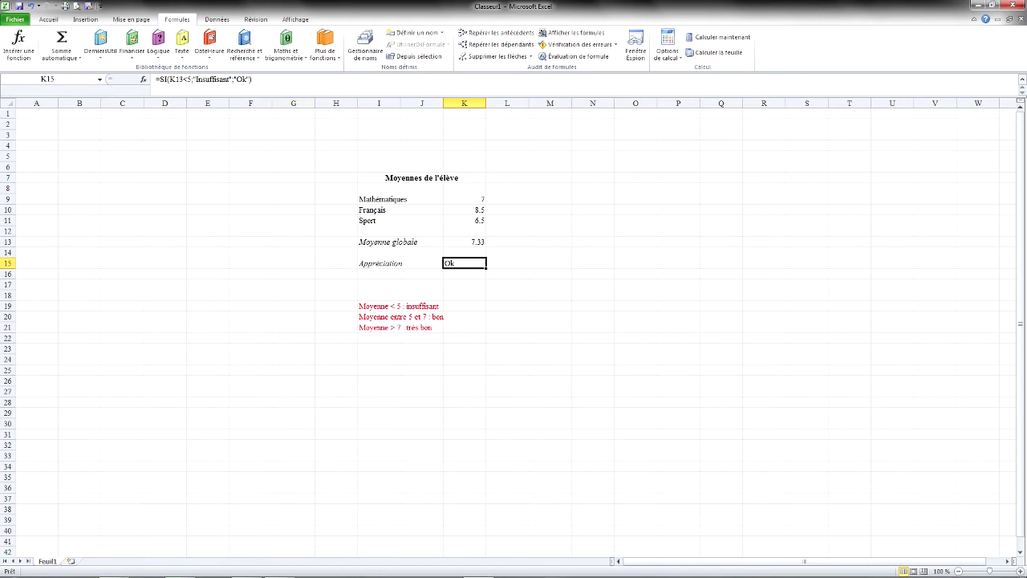
key("F2")
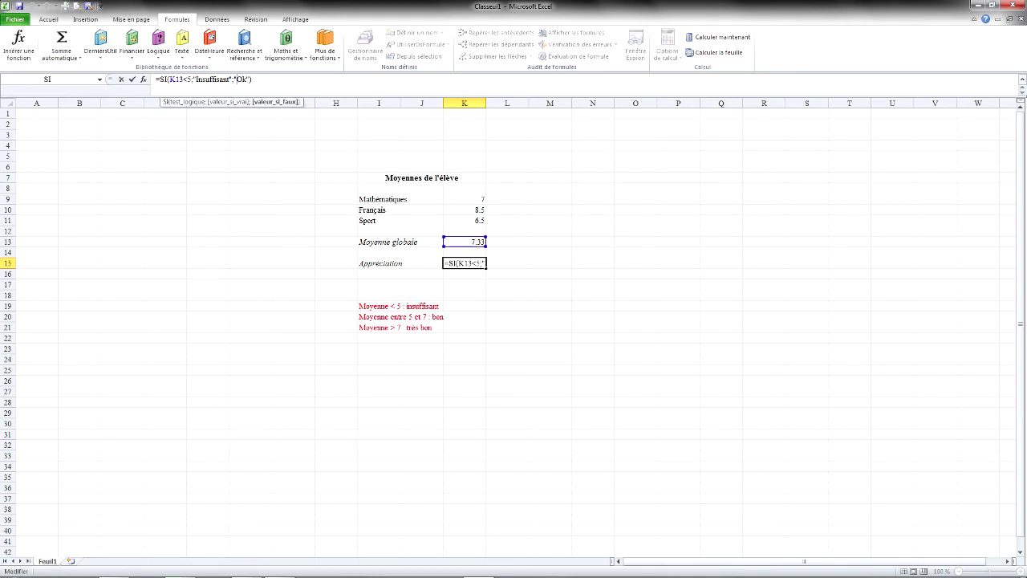
key("BackSpace")
key("BackSpace")
key("BackSpace")
key("BackSpace")
type("SI(")
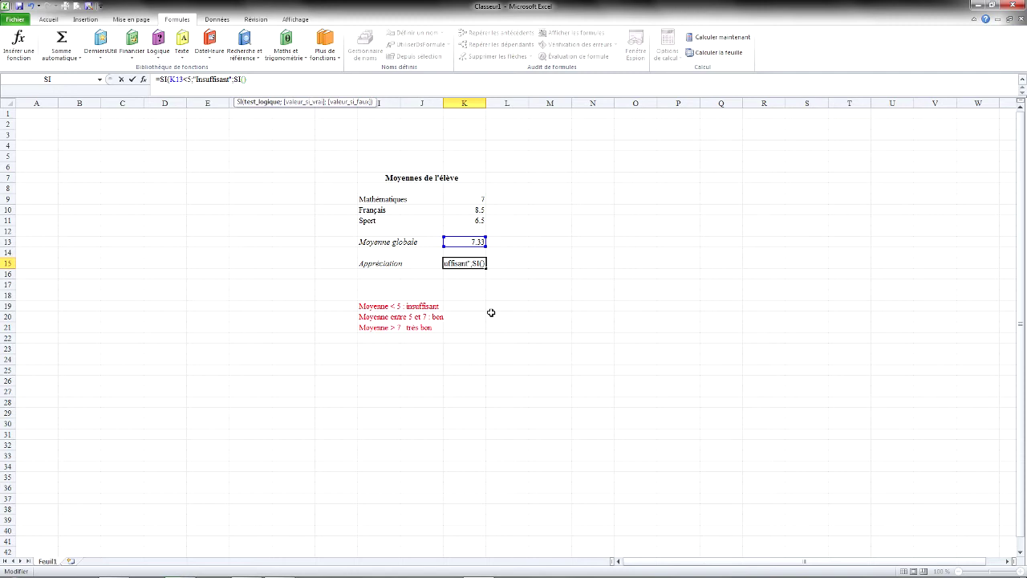
Complete the nested function in K15 as SI(K13>7;"Très bon";"Bon") and validate the whole formula
left_click(473, 241)
type(">7;")
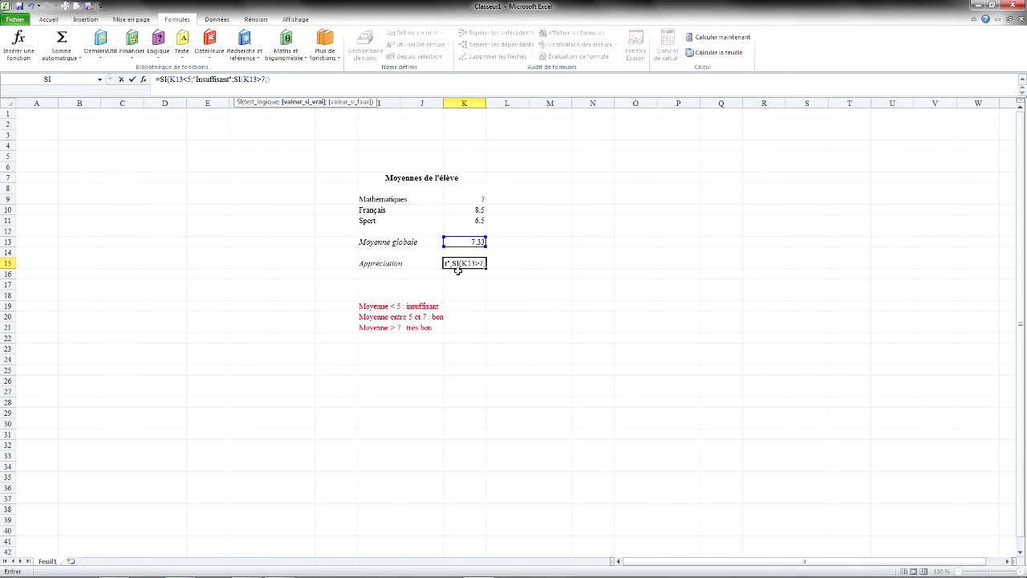
type("\"")
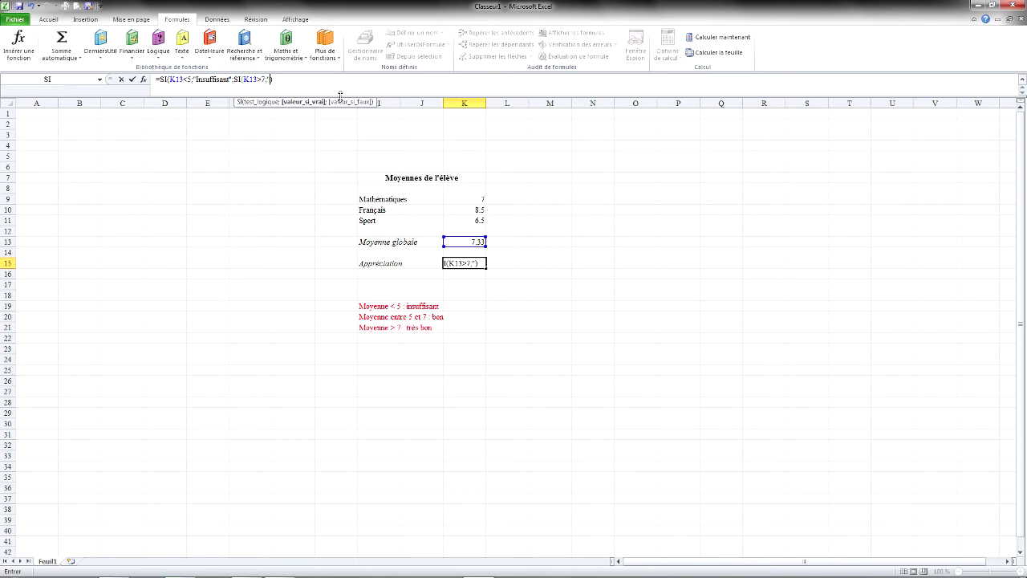
type("Très bon\")")
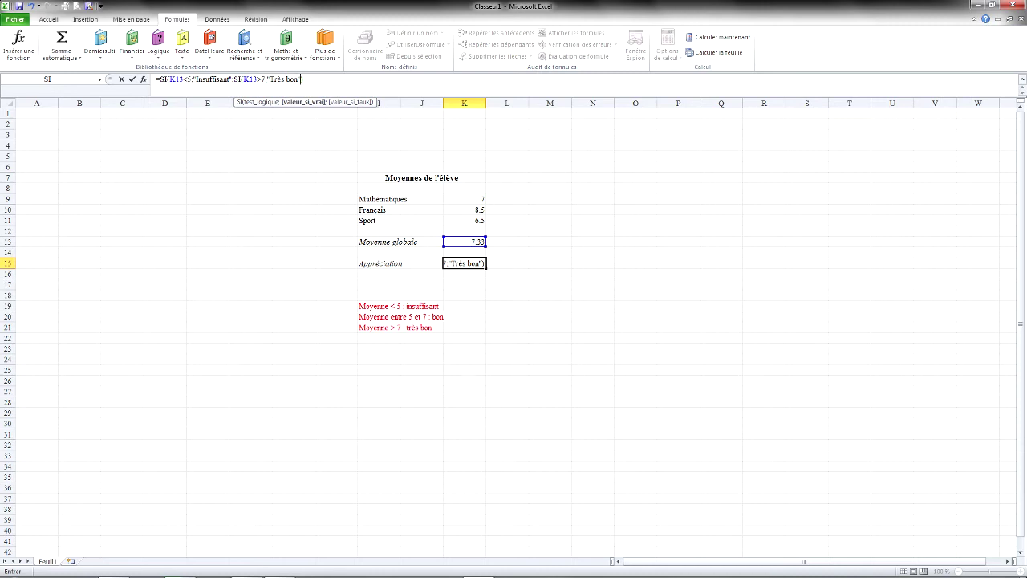
type(";")
type("\"Bon\"")
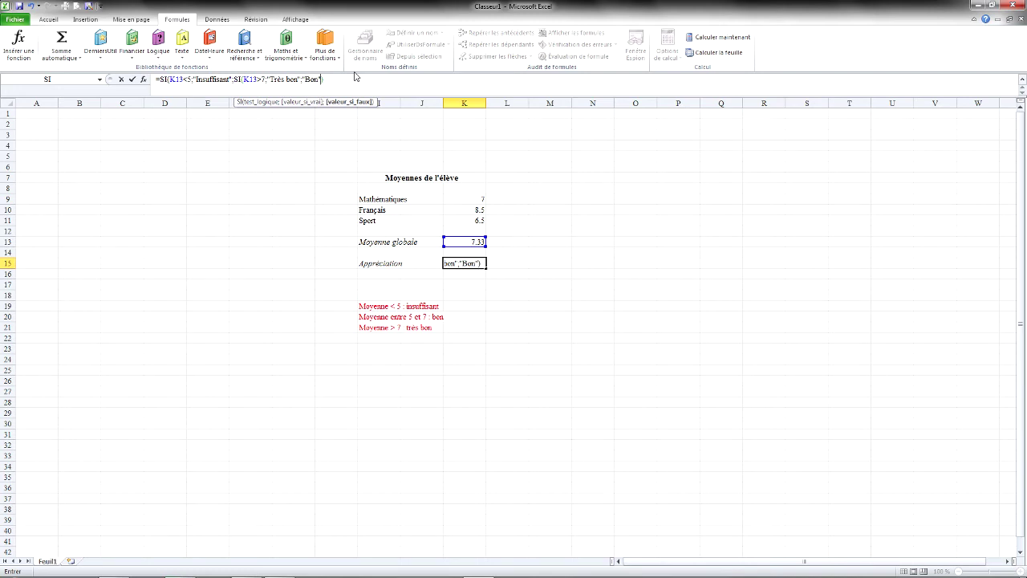
type(")")
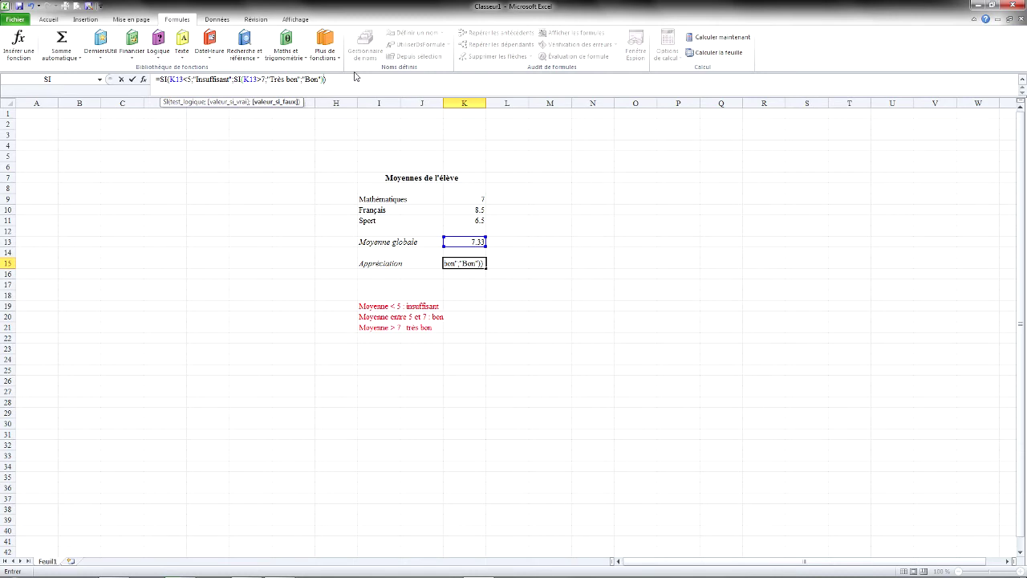
key("Return")
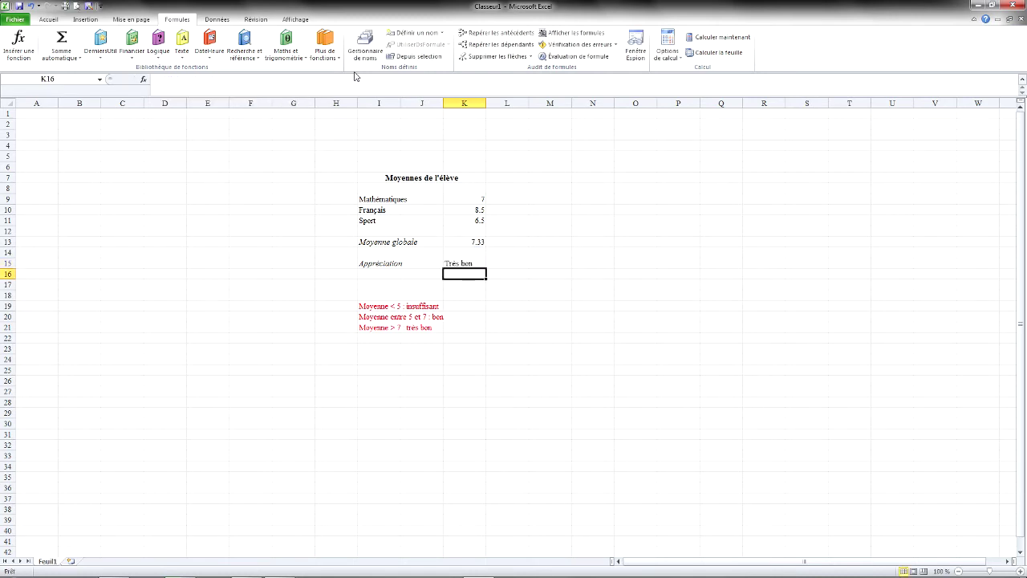
Test the appreciation formula by setting the Français grade in cell K10 to 0
left_click(472, 264)
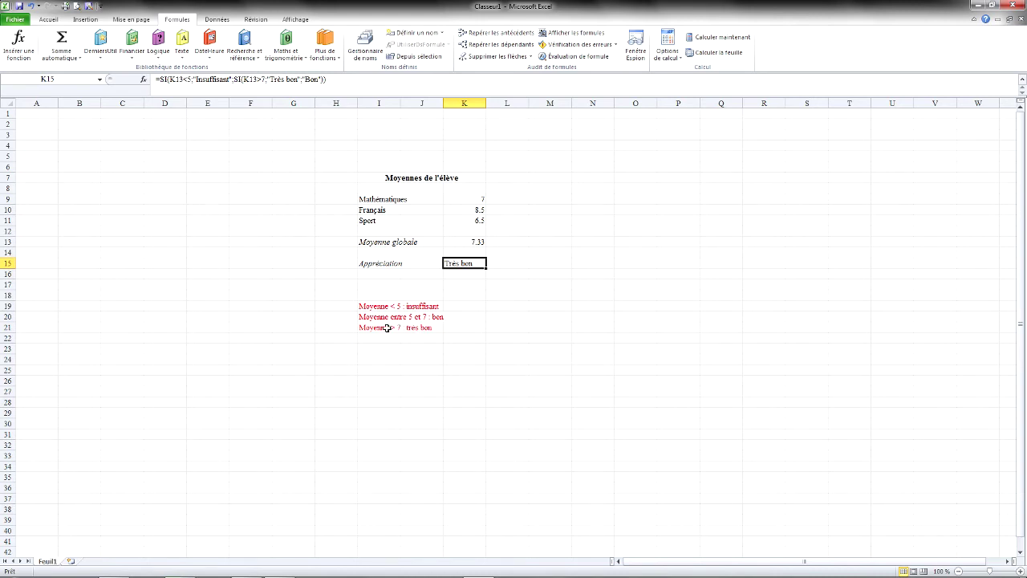
left_click(471, 199)
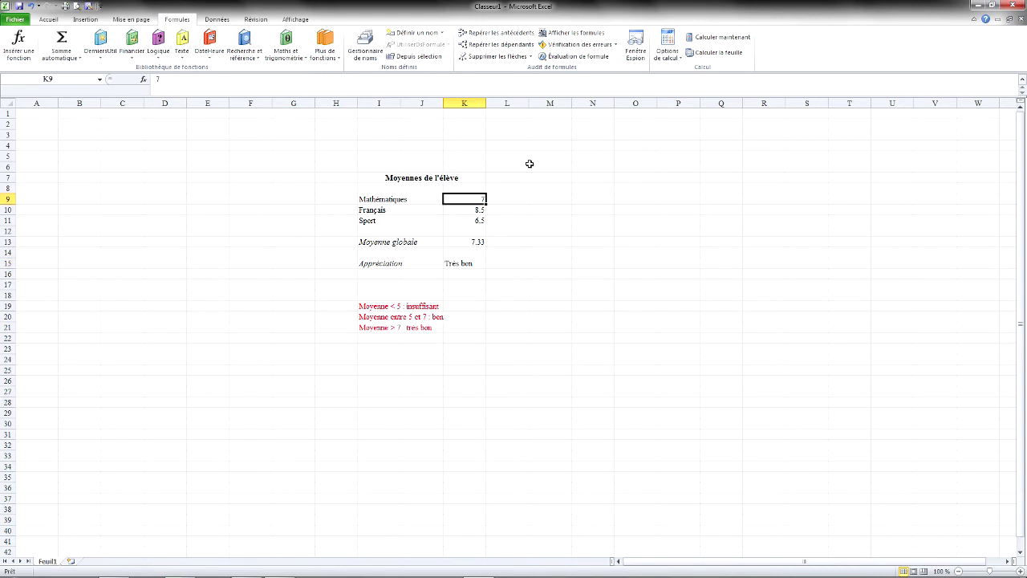
key("Down")
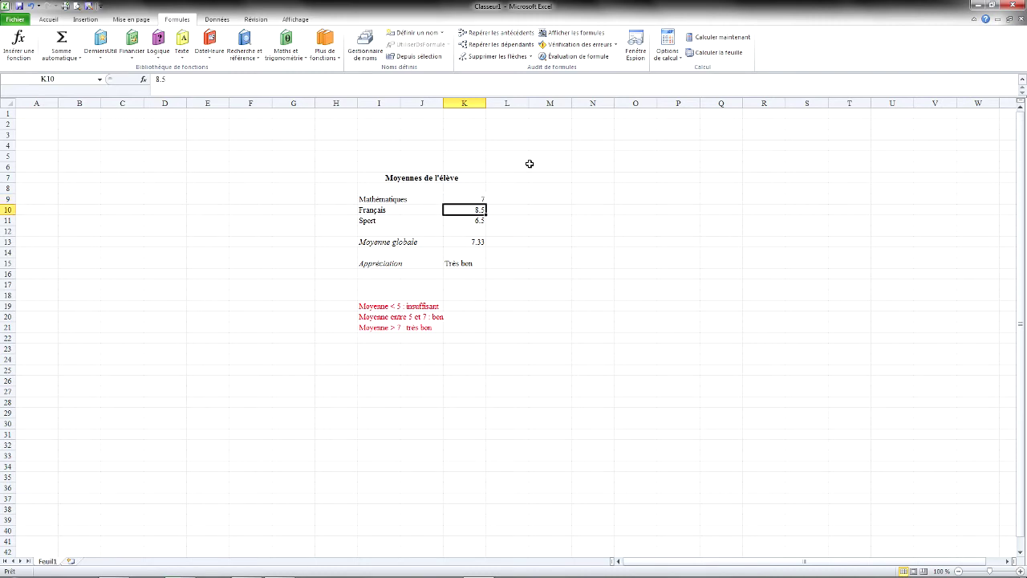
type("0")
key("Return")
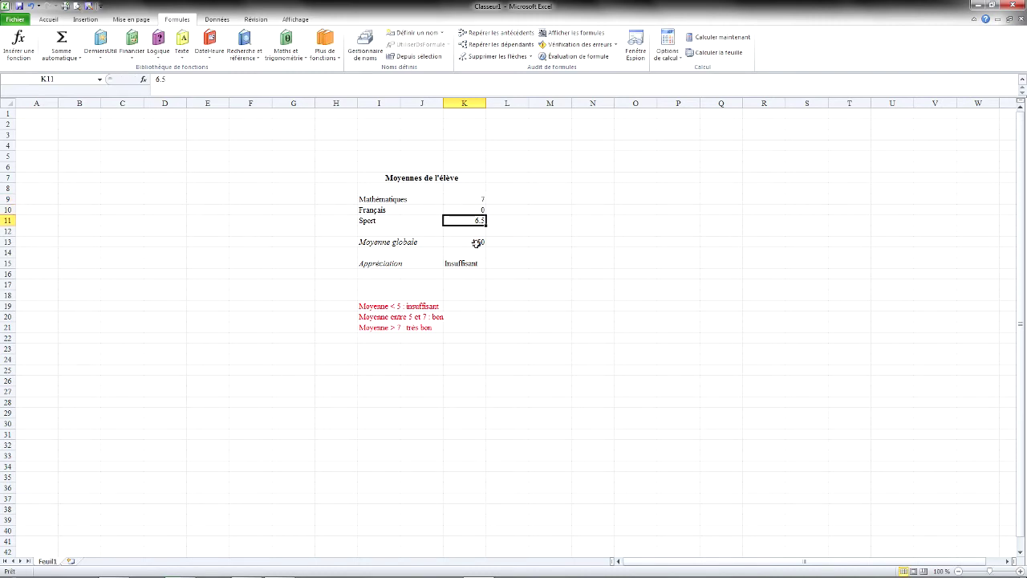
left_click(543, 279)
left_click(547, 283)
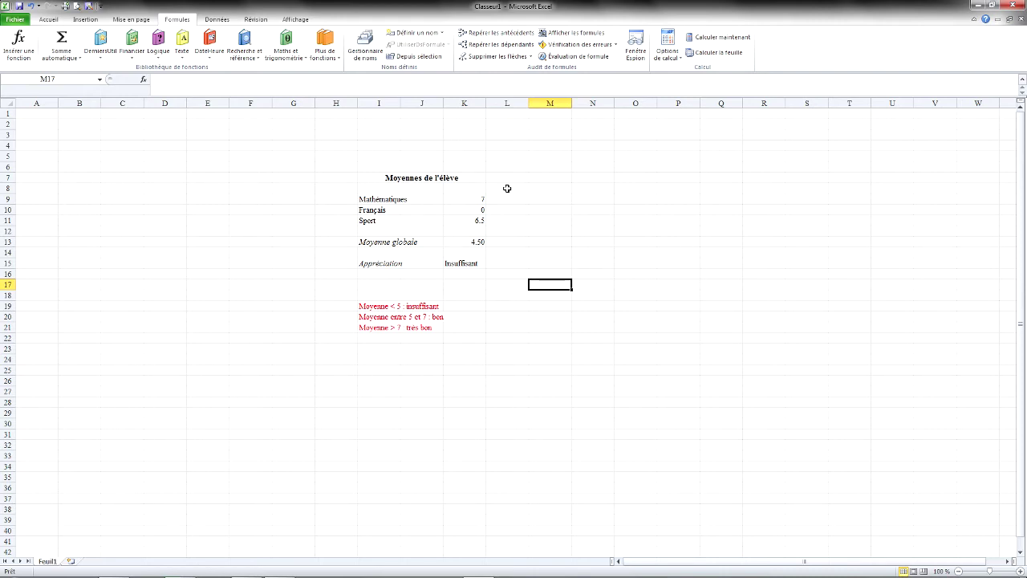
left_click(588, 210)
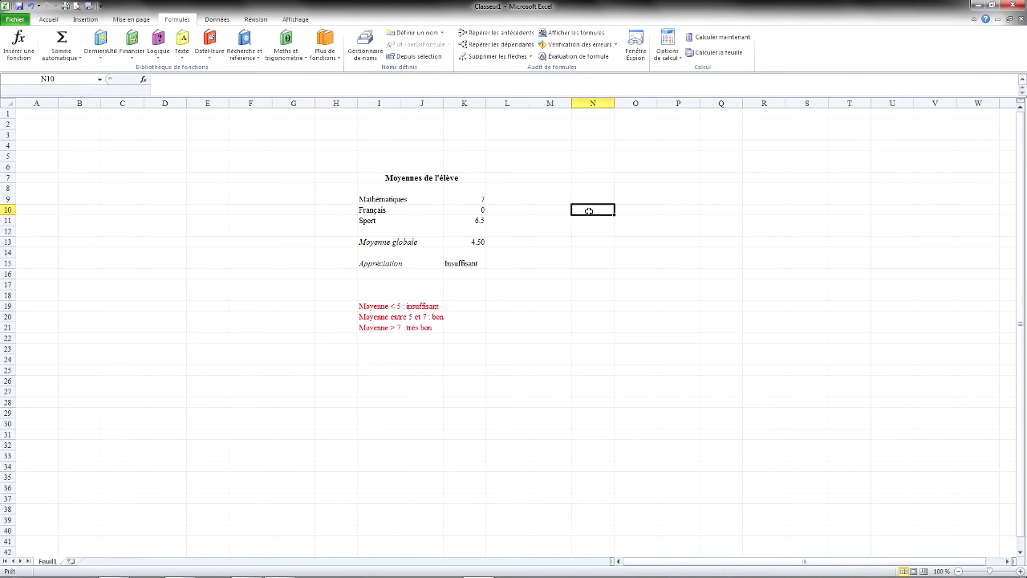
Set the Français grade in cell K10 back to 8.5
left_click(476, 210)
type("8.5")
left_click(451, 220)
left_click(538, 264)
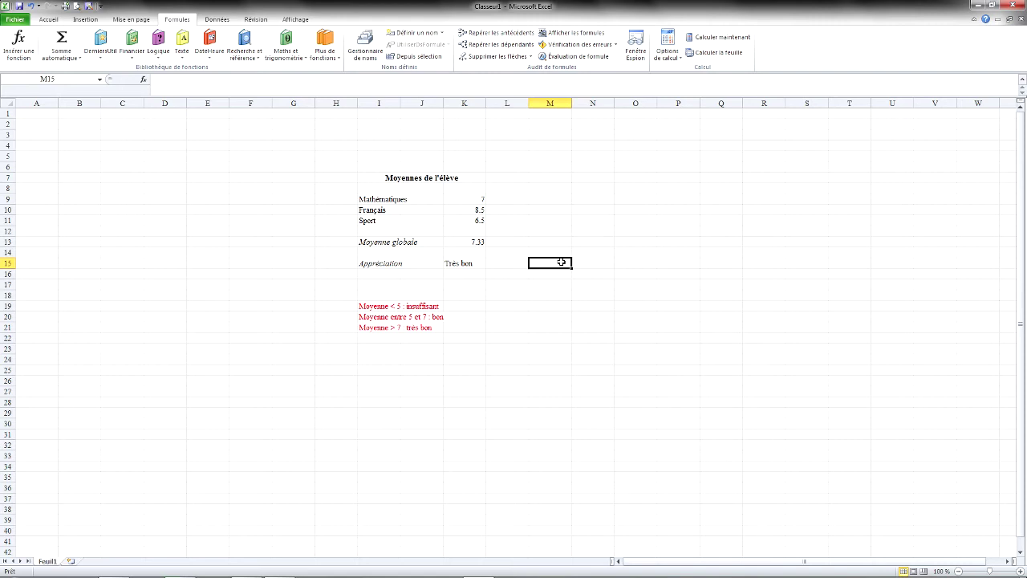
Enter the value 2 in both cells N9 and O9 as sample numbers beside the grades table
left_click(585, 199)
type("2")
key("Right")
type("2")
key("Return")
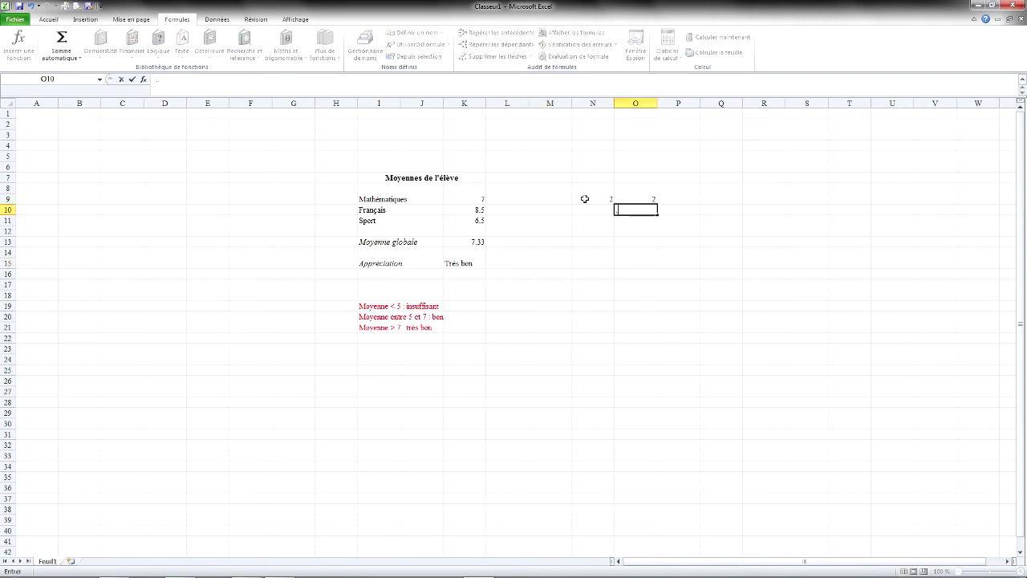
key("Return")
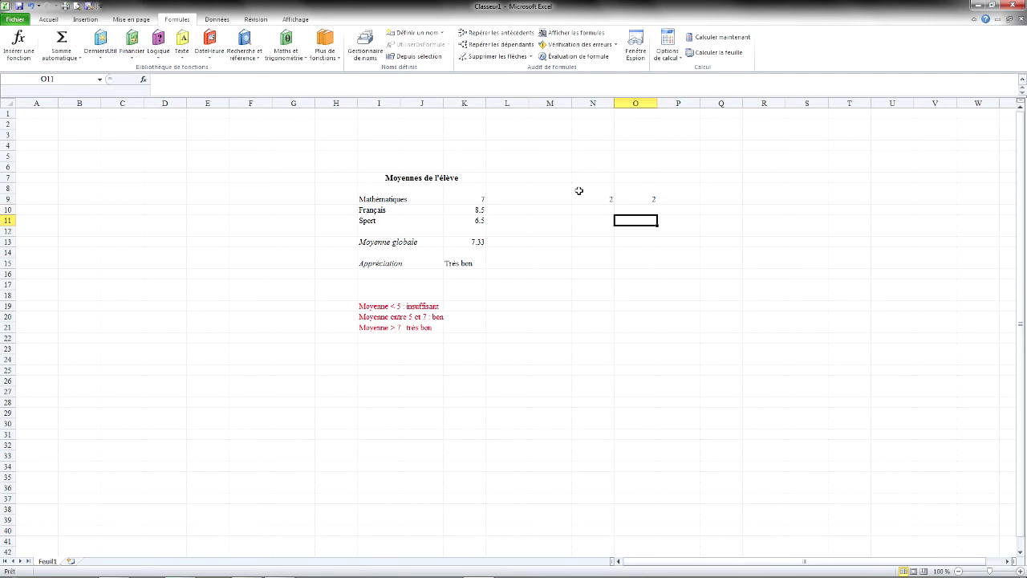
left_click(597, 224)
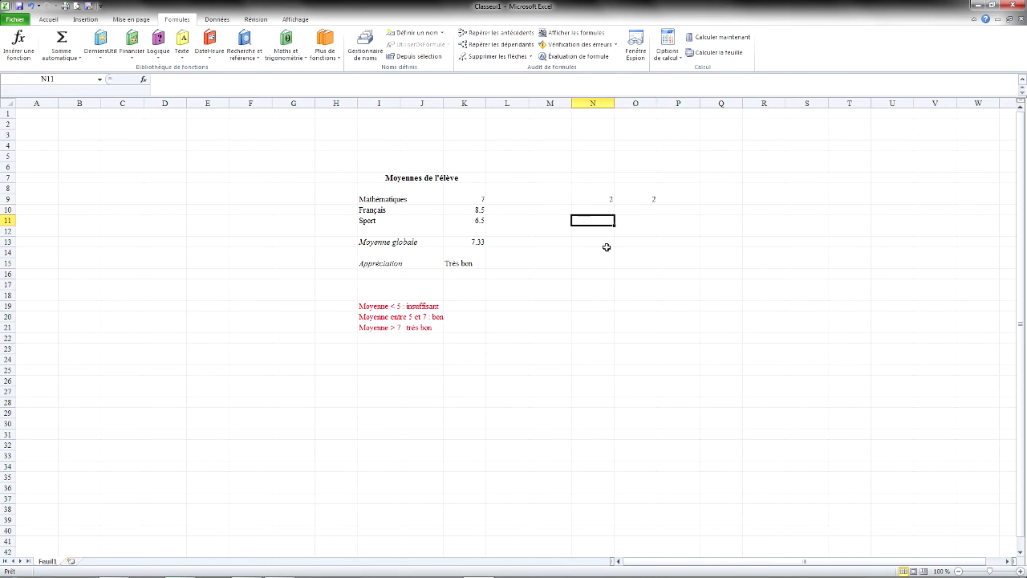
Enter the formula =ET(N9>=0;O9>0) in cell N11 to test both sample numbers together
type("ET")
key("Escape")
type("=ET(")
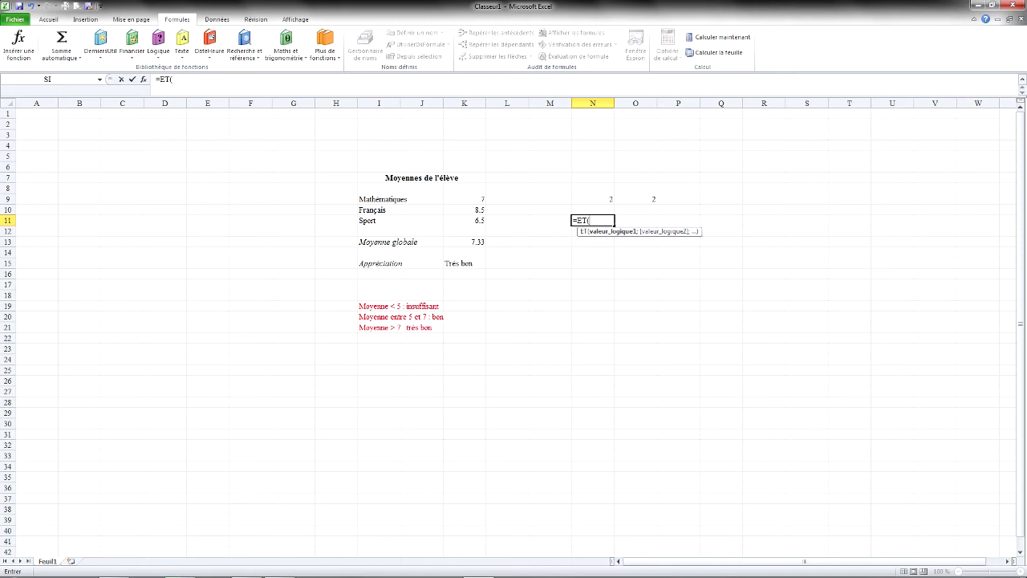
left_click(592, 199)
type(">=0;")
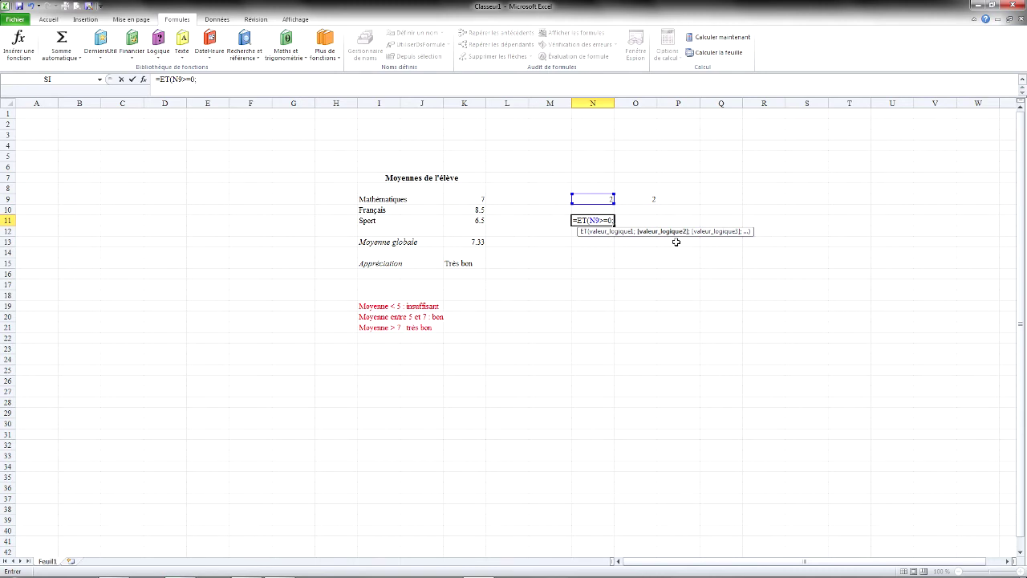
left_click(644, 197)
type(">0)")
key("Return")
left_click(591, 197)
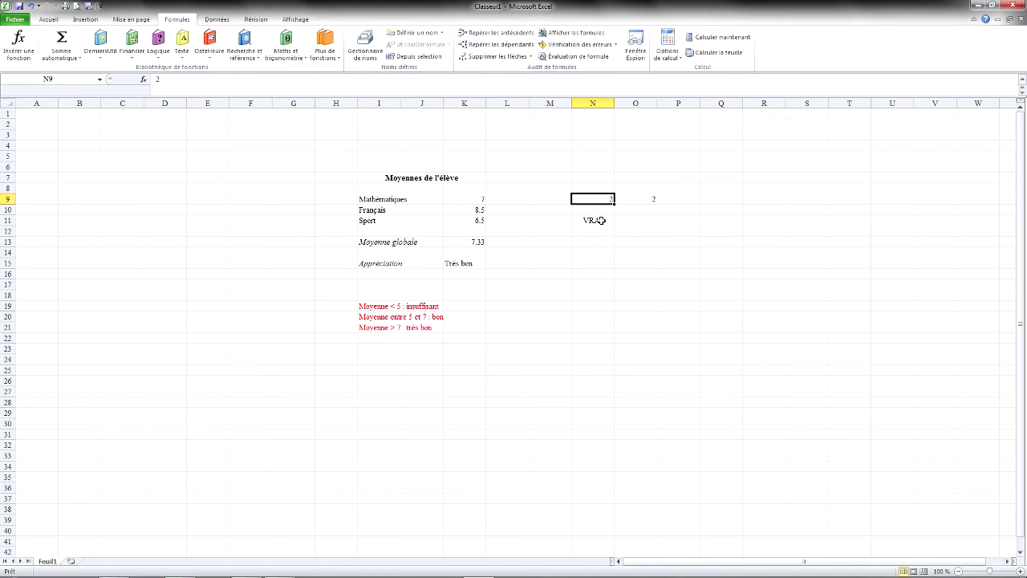
left_click(601, 220)
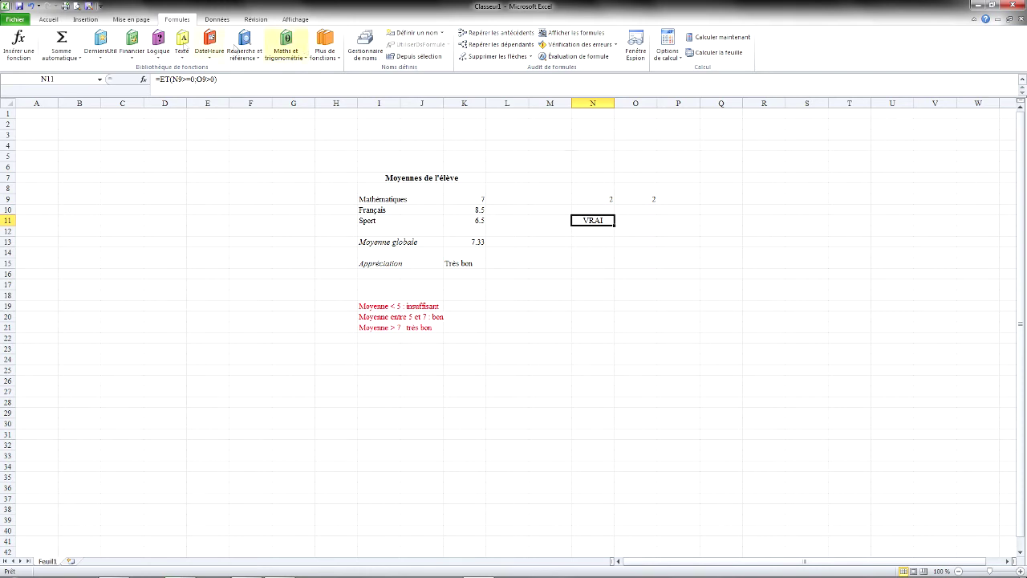
left_click(593, 252)
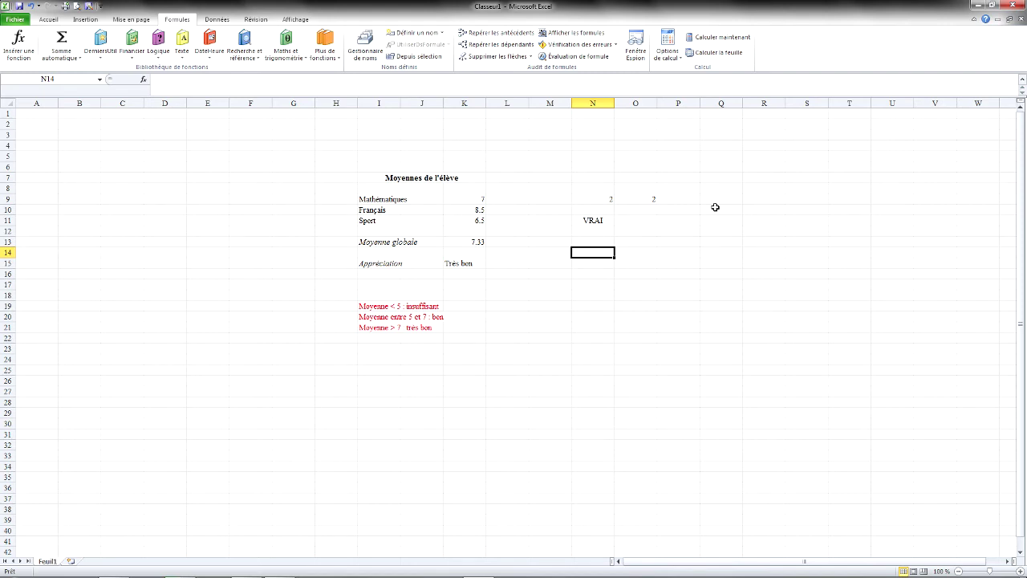
type("=S")
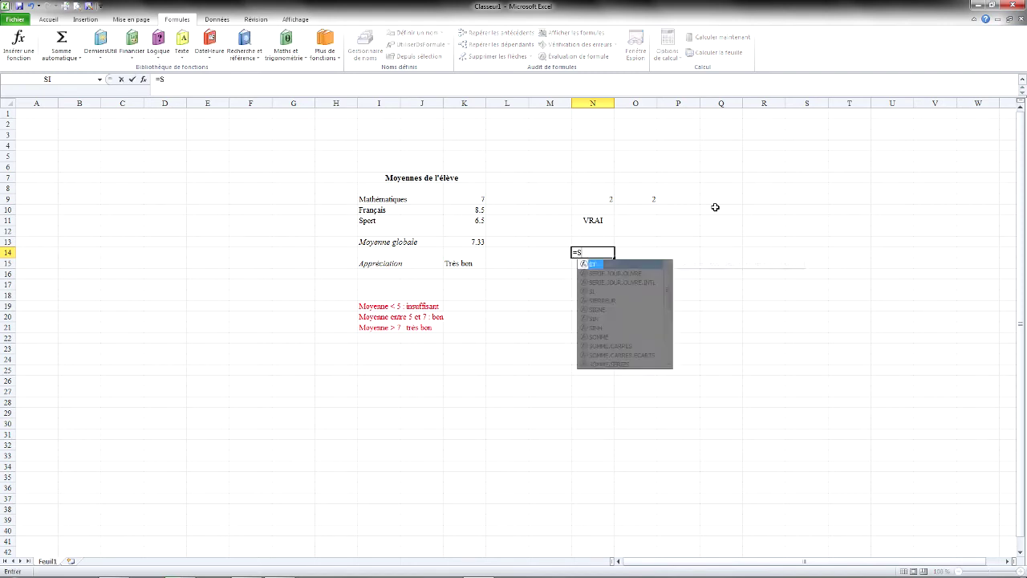
type("I(")
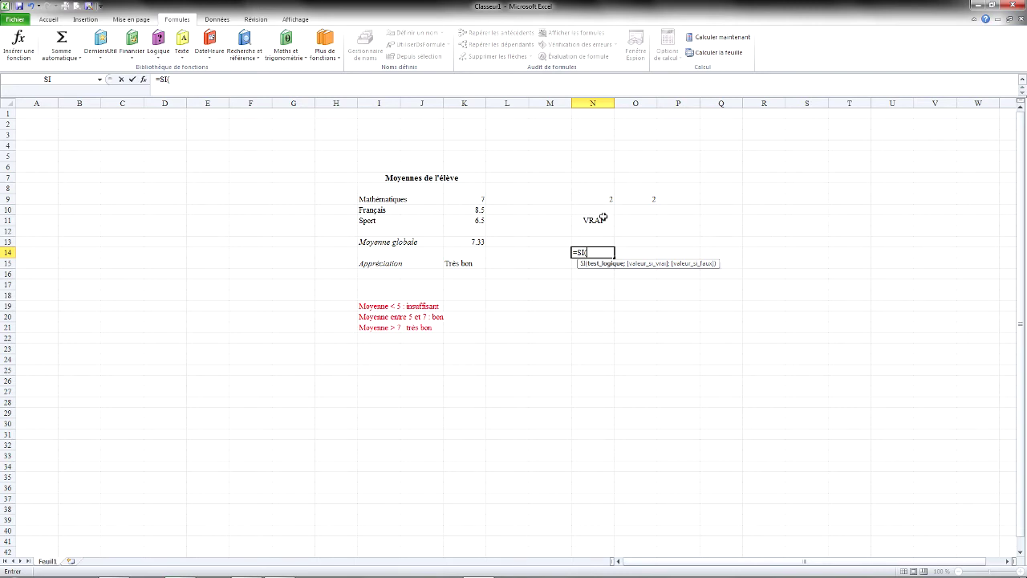
key("BackSpace")
key("BackSpace")
key("BackSpace")
key("BackSpace")
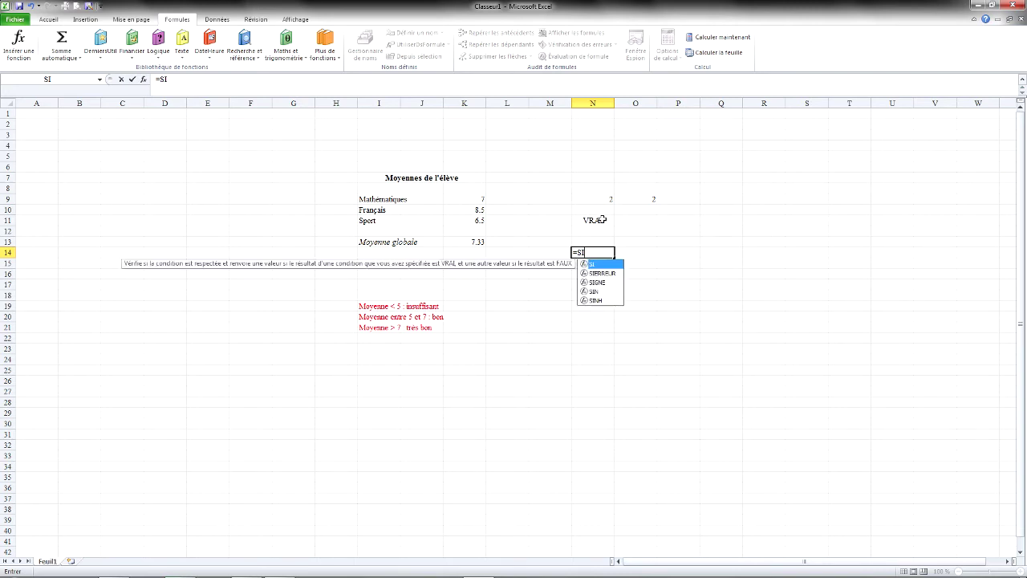
key("Escape")
Copy the full text of the ET formula in cell N11, undo the stray P13 reference and validate the cell
left_click(601, 219)
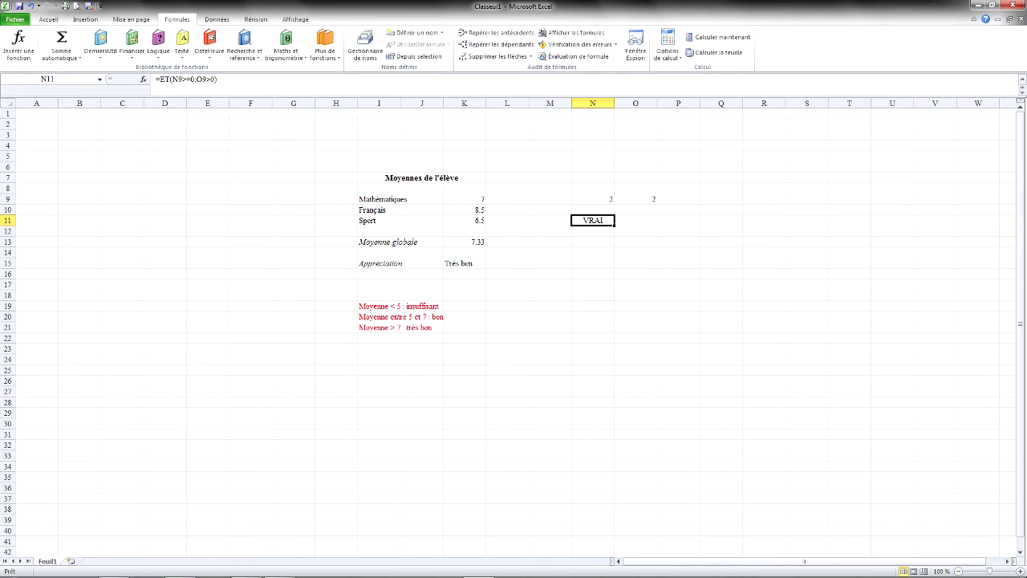
left_click_drag(158, 79, 217, 79)
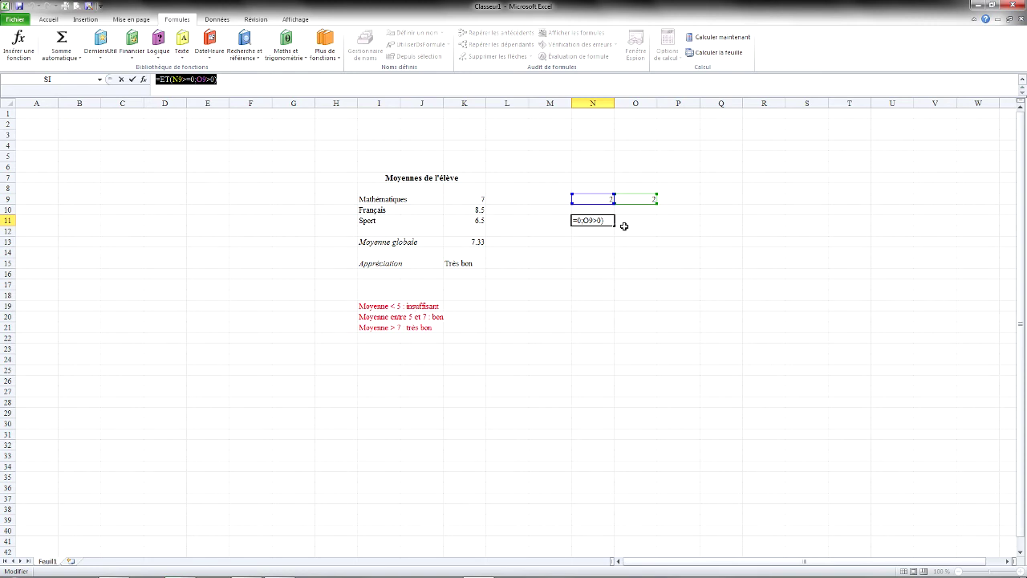
left_click(685, 238)
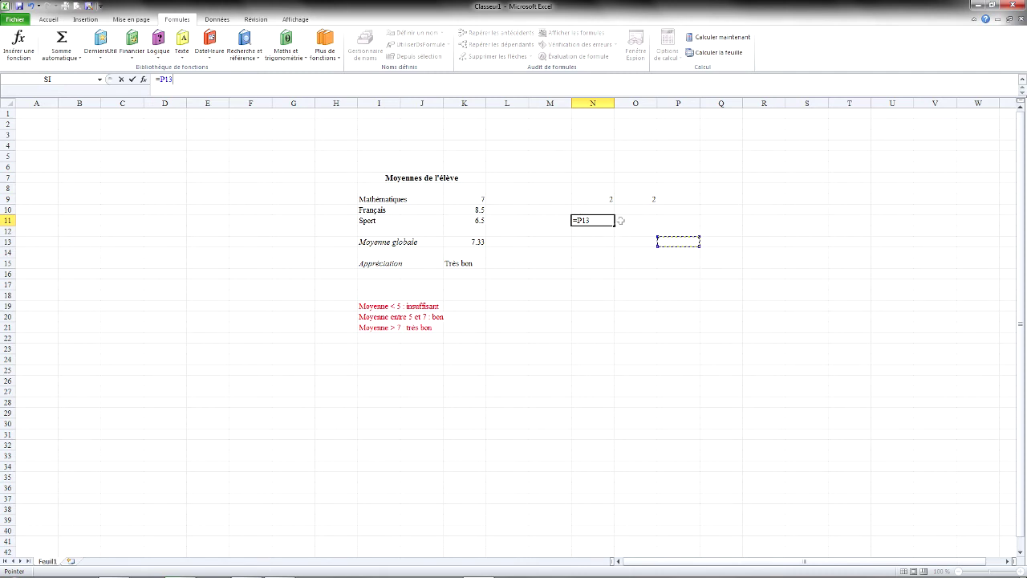
left_click(32, 6)
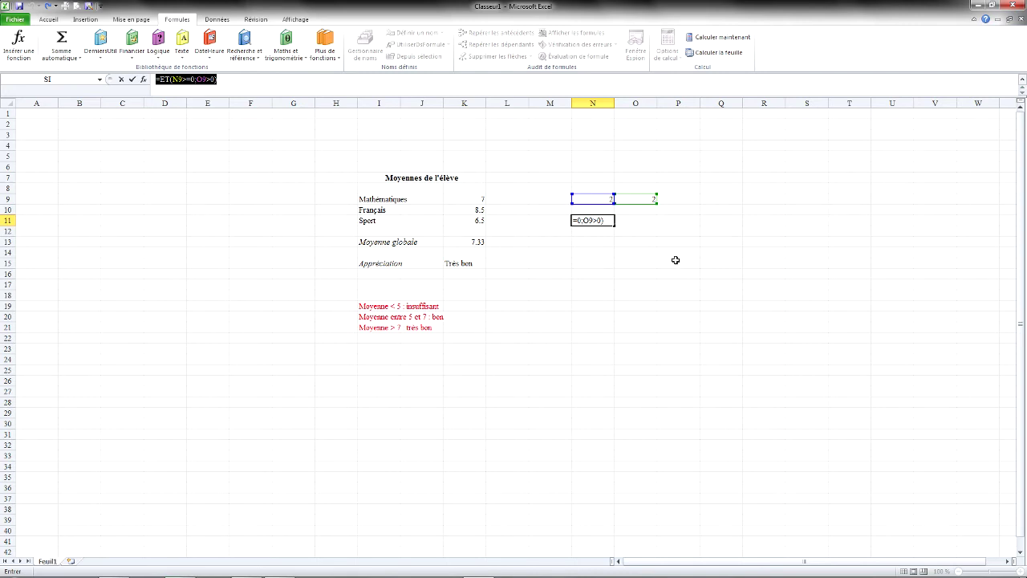
key("Return")
Start an SI formula in cell N15 with the copied ET(N9>=0;O9>0) as its logical test, removing the duplicate equals sign
left_click(594, 263)
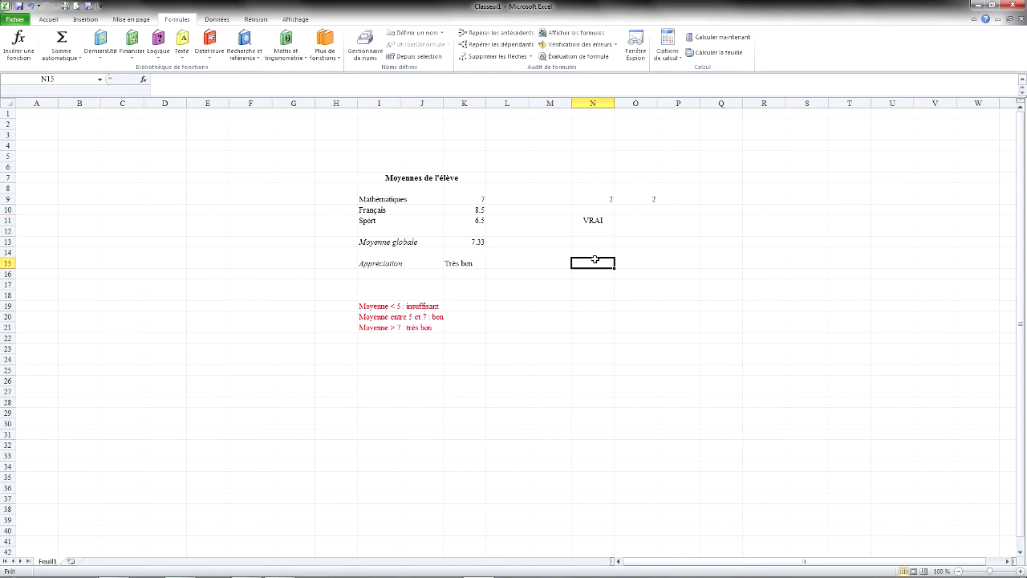
type("=SI(")
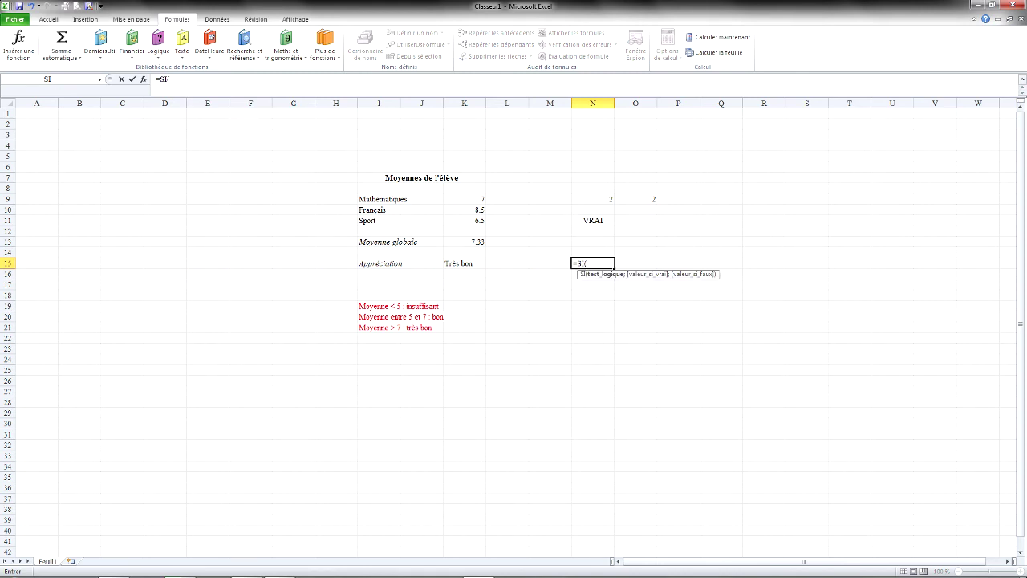
key("ctrl+v")
key("F2")
key("Left")
key("Left")
key("Left")
key("Left")
key("Left")
key("Left")
key("Left")
key("Left")
key("Left")
key("Left")
key("Left")
key("Left")
key("Left")
key("Left")
key("BackSpace")
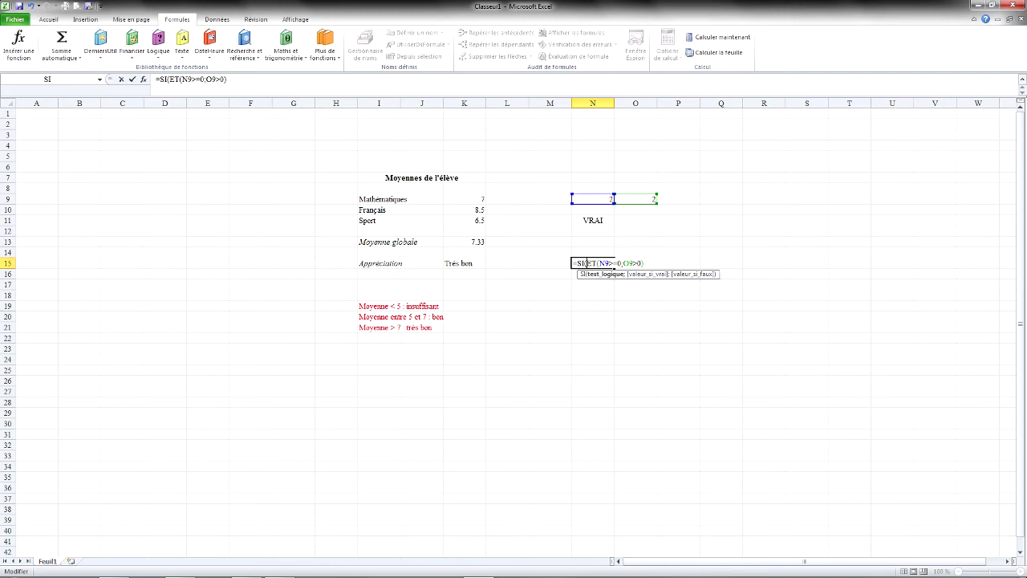
Complete the SI formula in N15 with "Bon" as the value if true and 25 as the value if false, and validate it
left_click(641, 263)
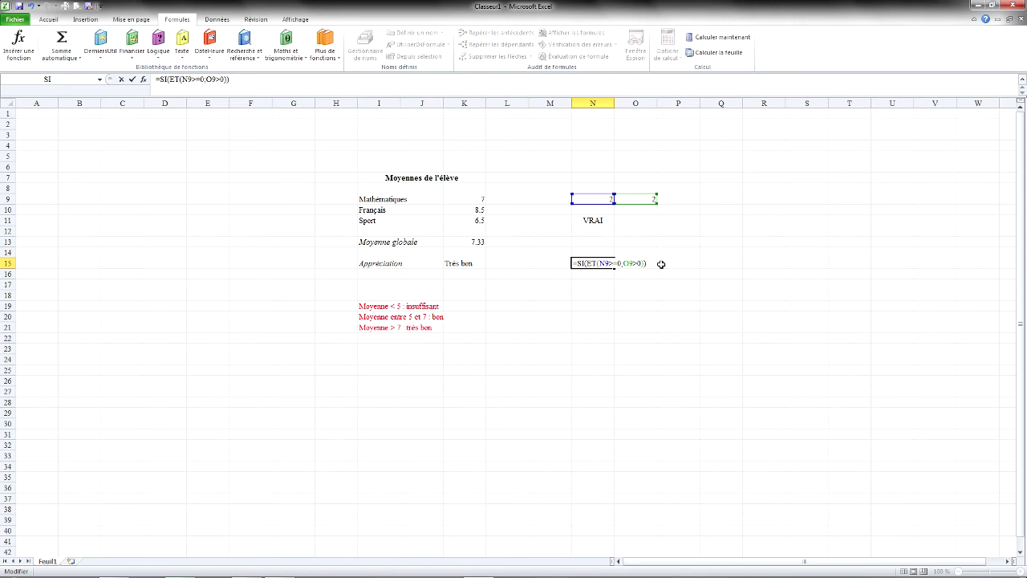
key("BackSpace")
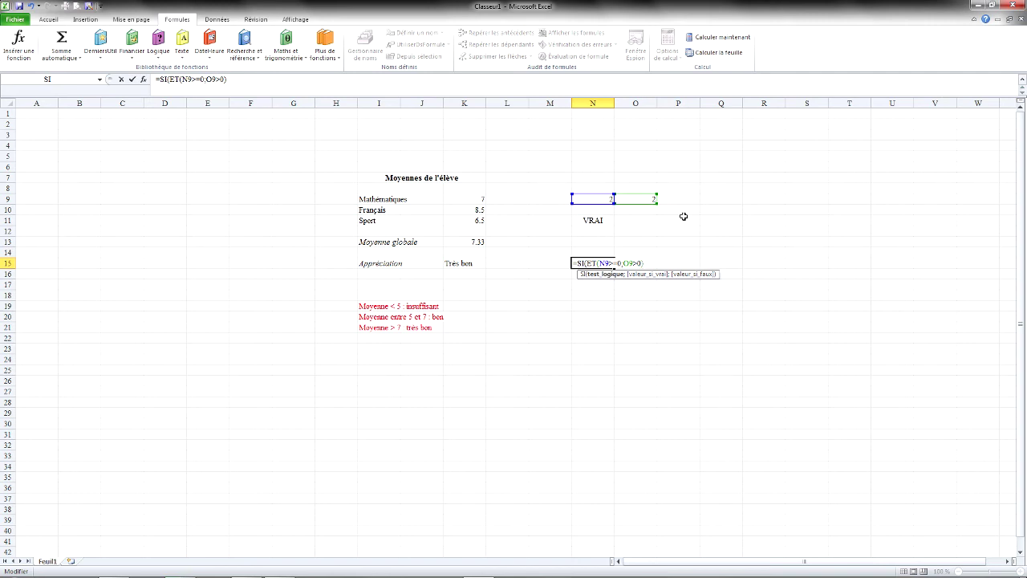
type(";")
type("\"Bon")
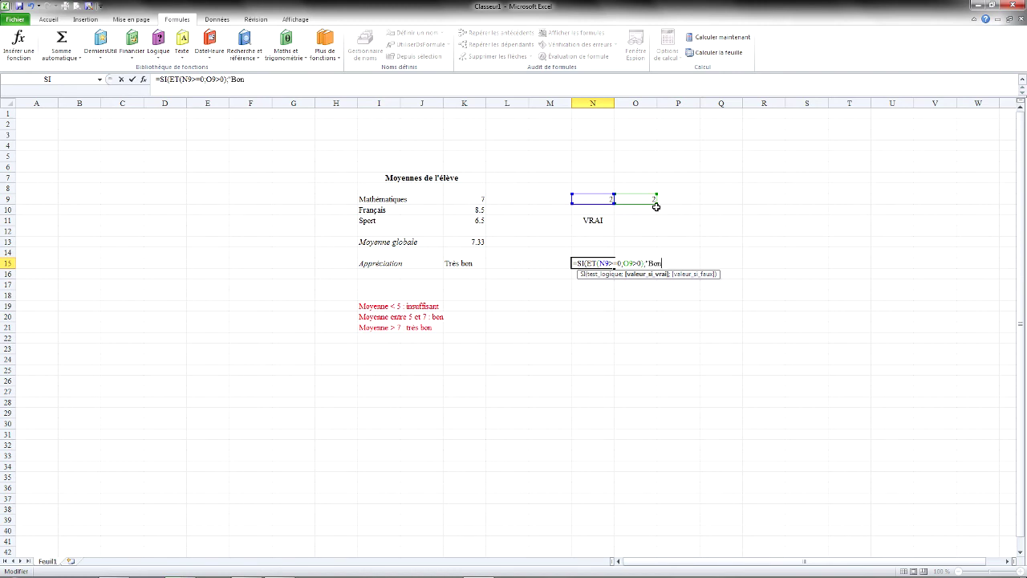
type("\";25")
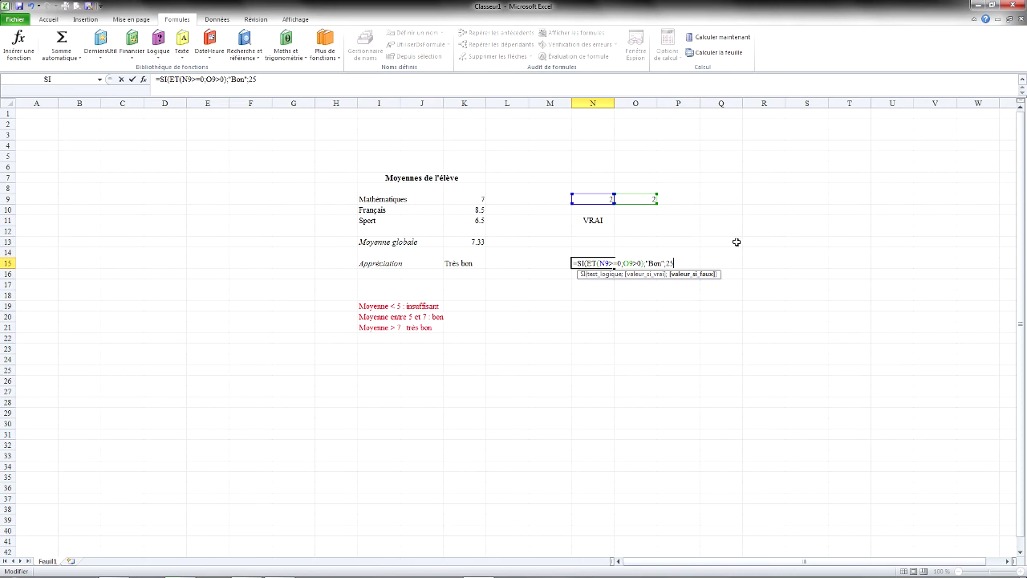
type(")")
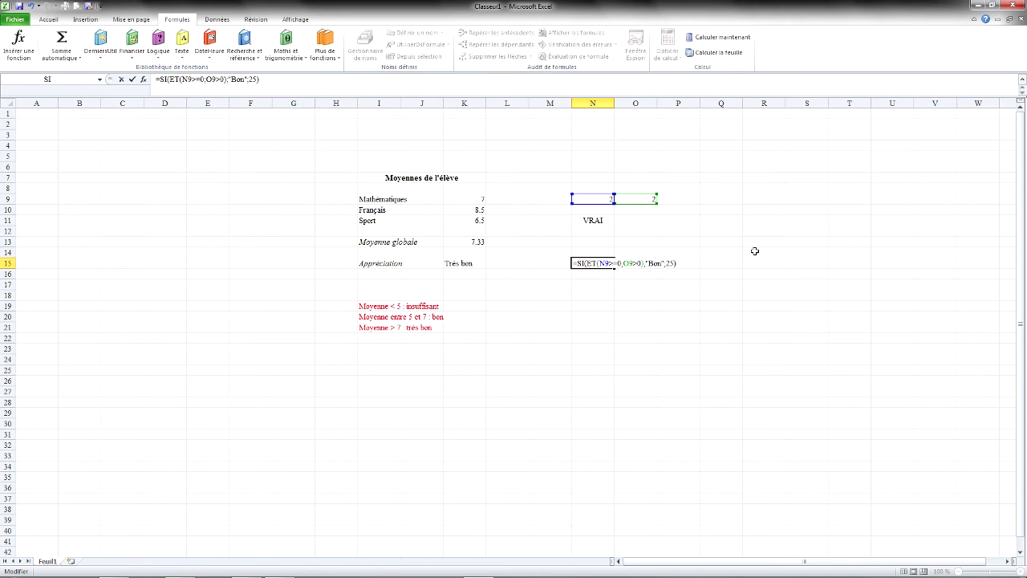
key("Return")
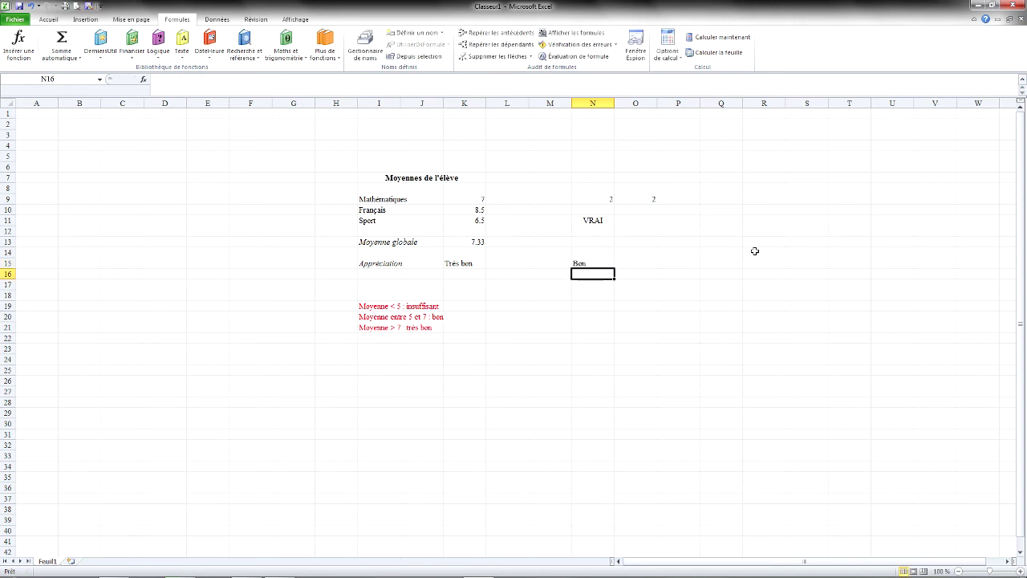
Delete the standalone ET formula from cell N11
left_click(602, 221)
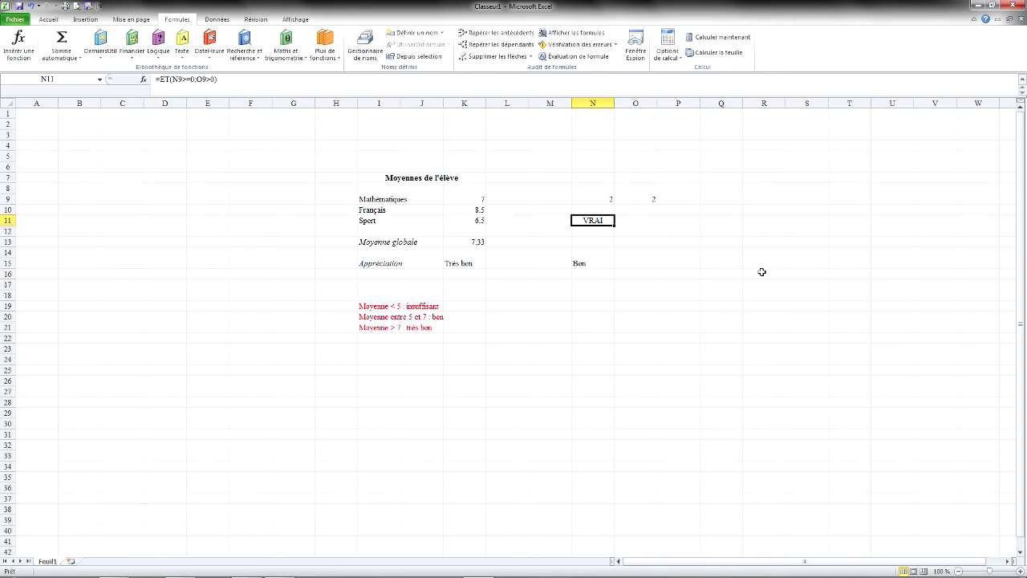
key("Delete")
left_click(646, 253)
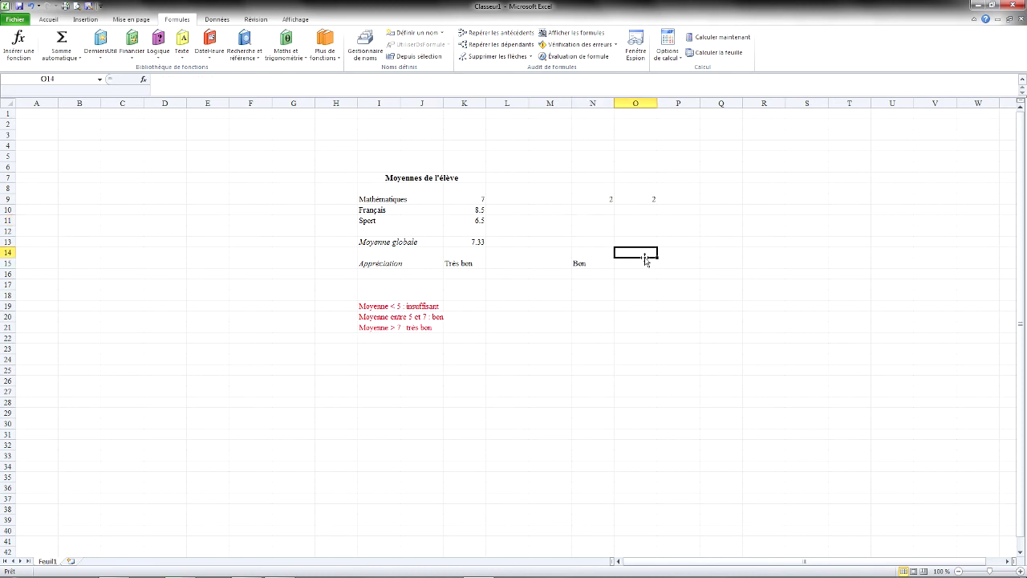
left_click(606, 222)
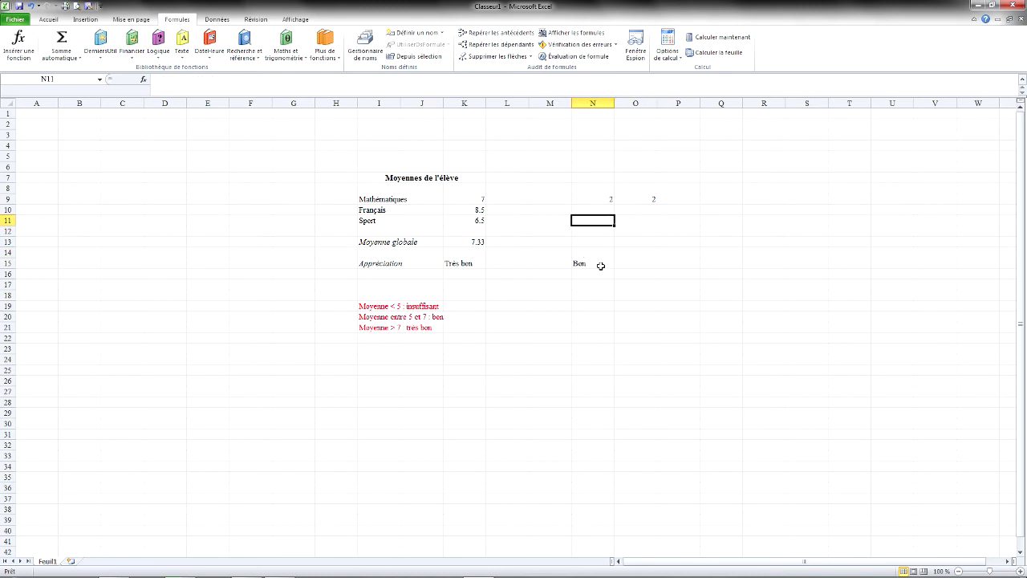
left_click(601, 263)
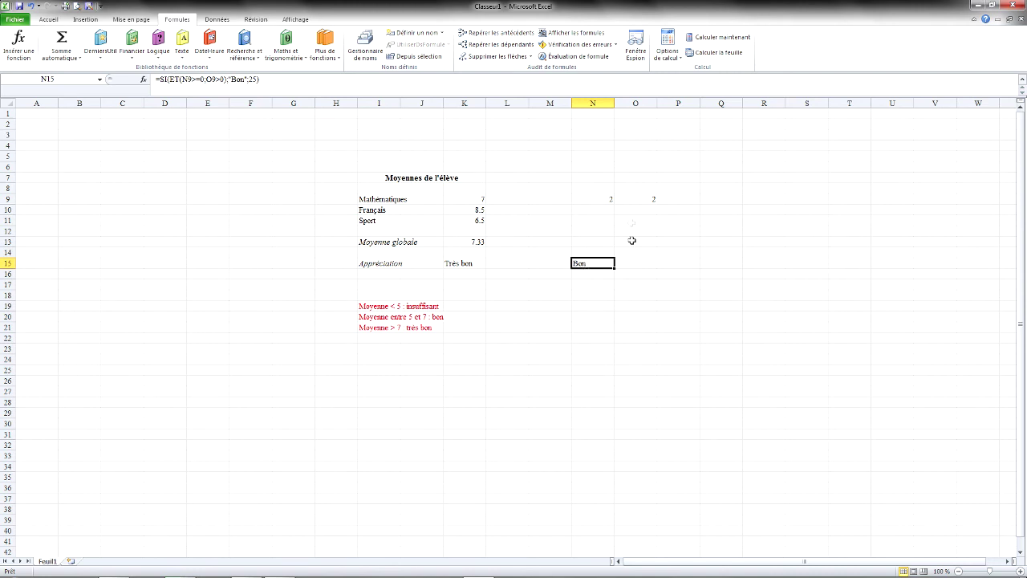
left_click(599, 218)
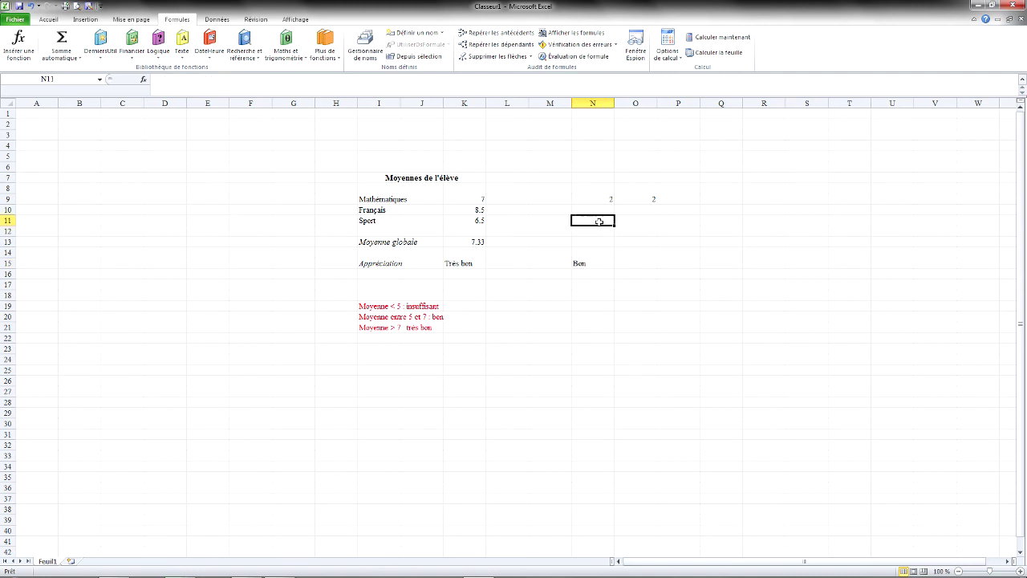
Test the combined SI and ET formula by setting both cells N9 and O9 to 0
left_click(598, 198)
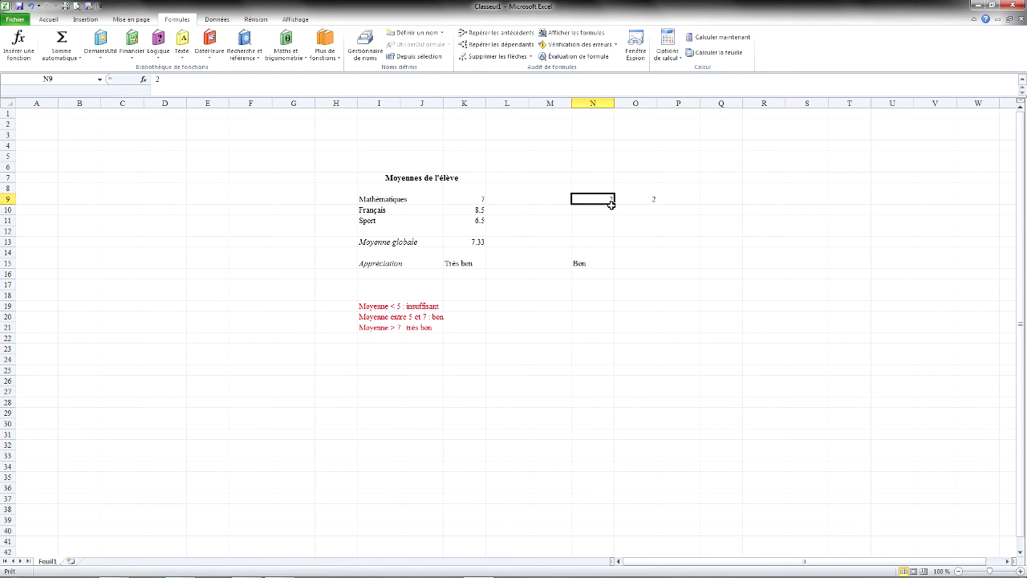
type("0")
key("Return")
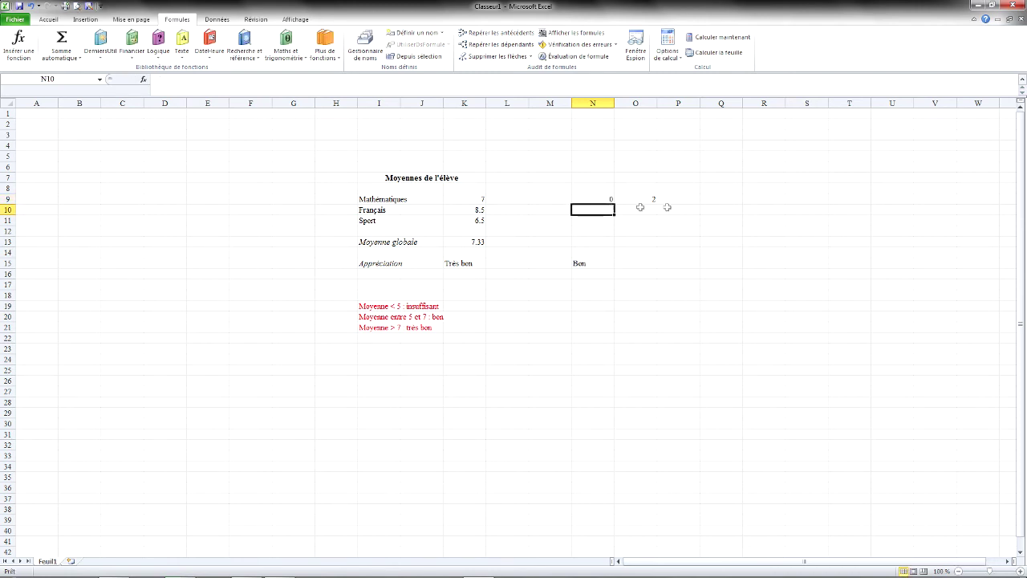
left_click(633, 201)
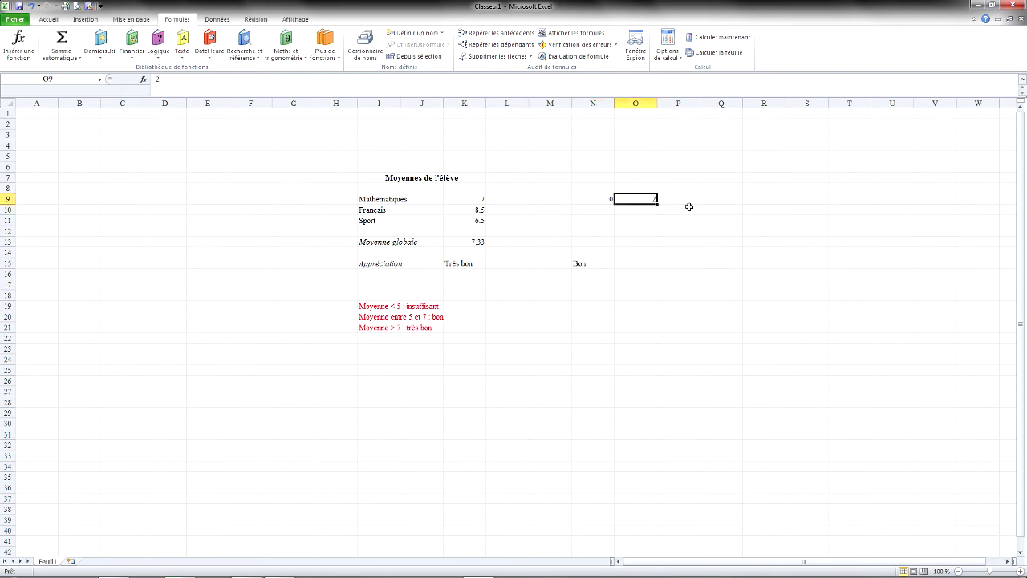
type("0")
key("Return")
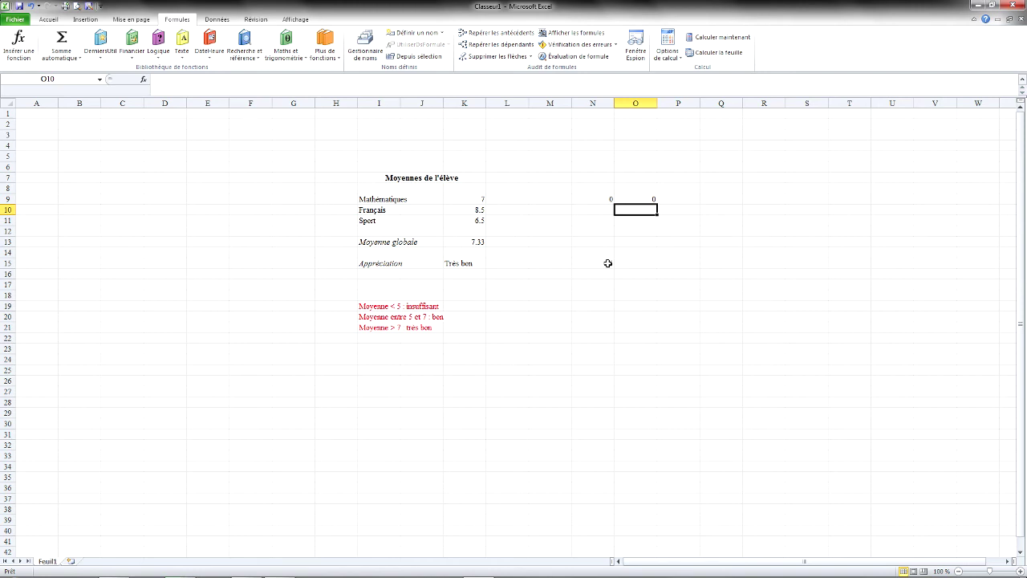
Set cell N9 to -1 to test the formula with a negative number
left_click(603, 201)
type("=1")
key("Return")
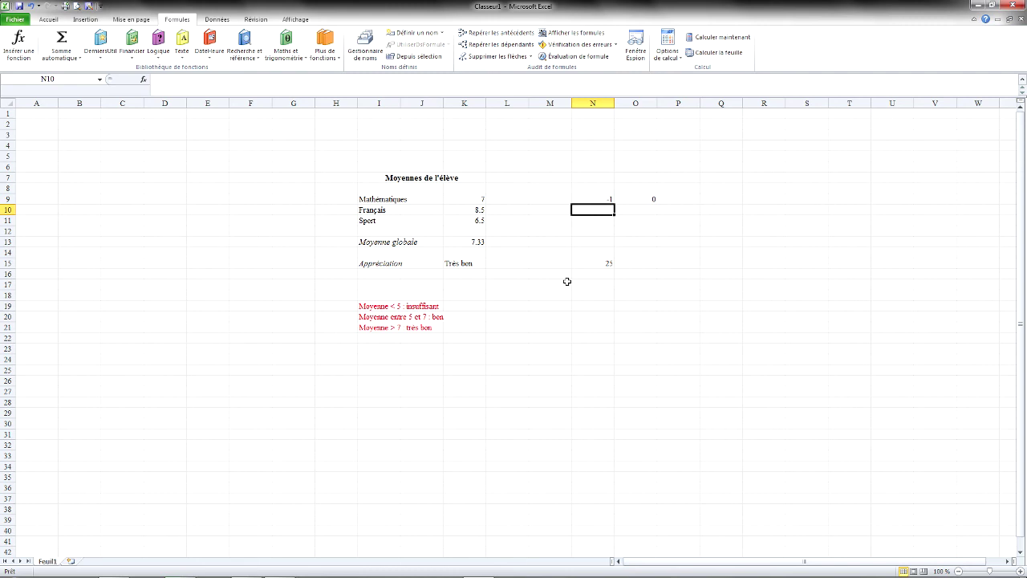
Set both sample cells N9 and O9 back to 2
left_click(600, 199)
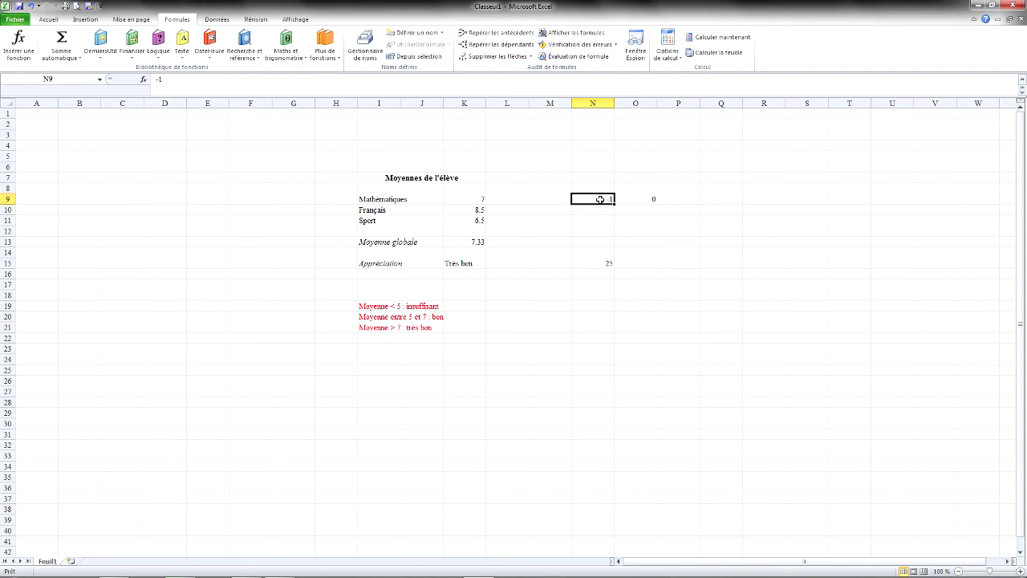
type("2")
key("Tab")
type("2")
left_click(635, 261)
left_click(596, 292)
Replace the ET function with OU in cell N15's formula, making it =SI(OU(N9>=0;O9>0);"Bon";25)
left_click(589, 263)
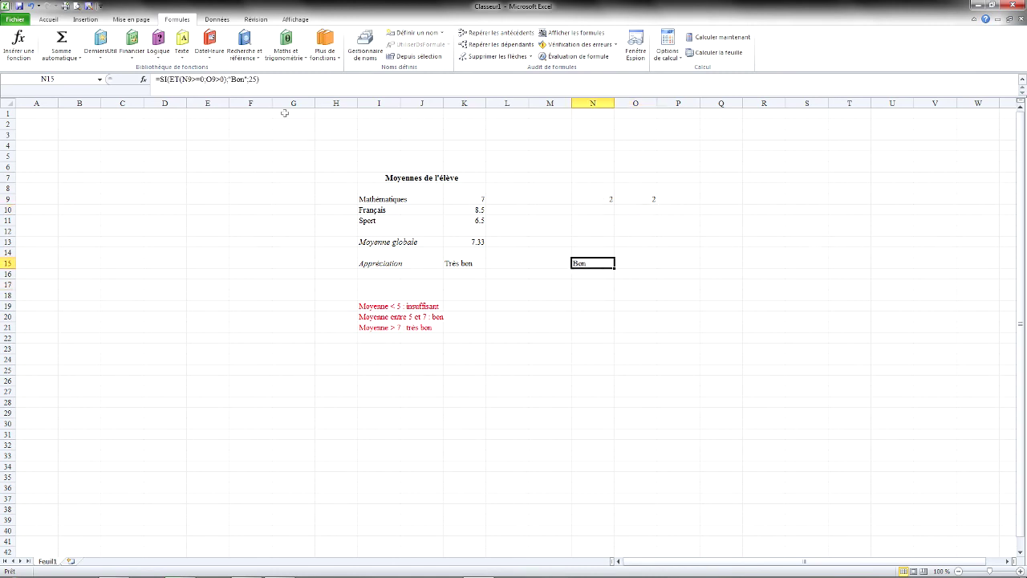
left_click(241, 79)
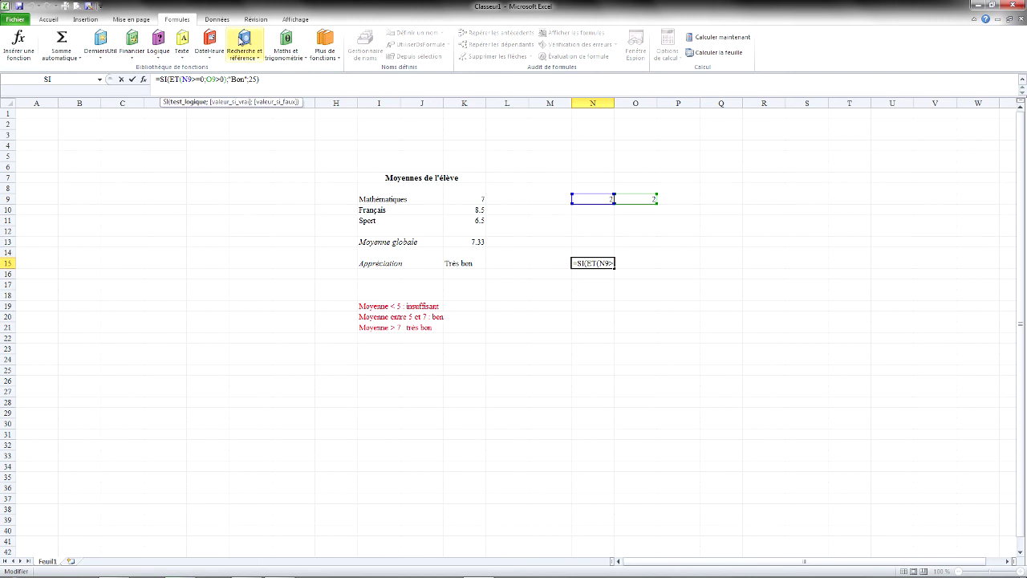
key("BackSpace")
key("BackSpace")
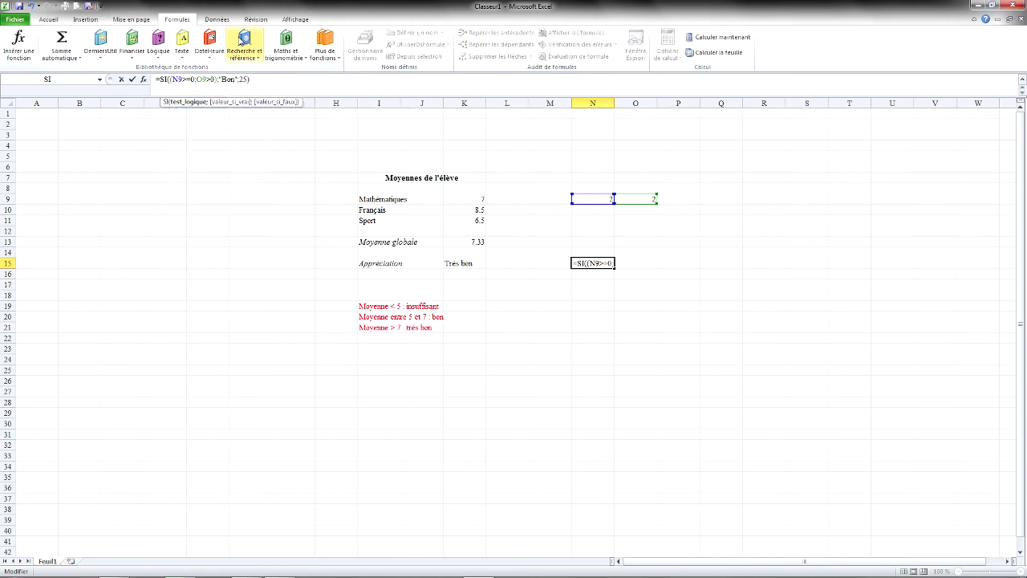
type("OU")
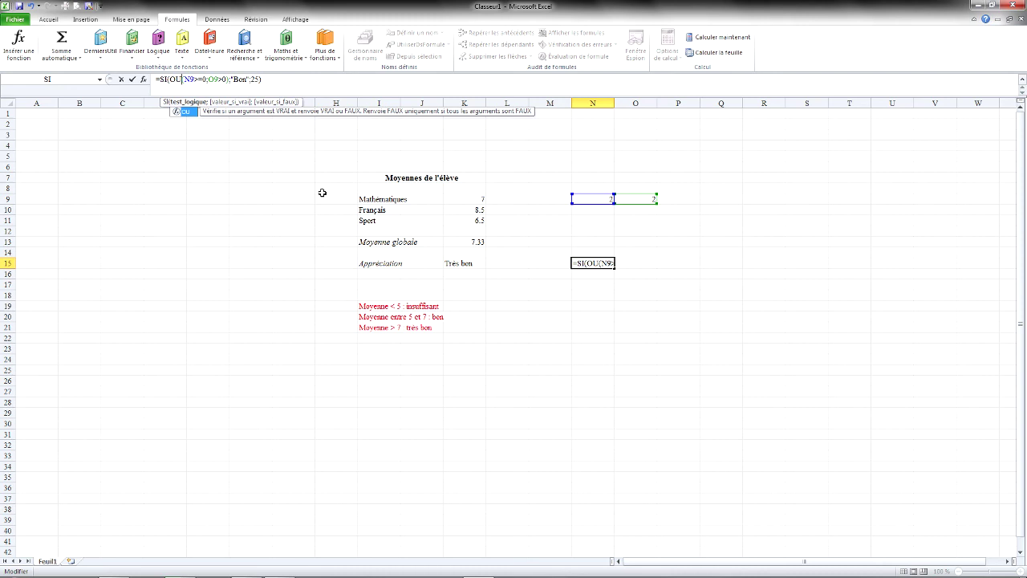
key("Return")
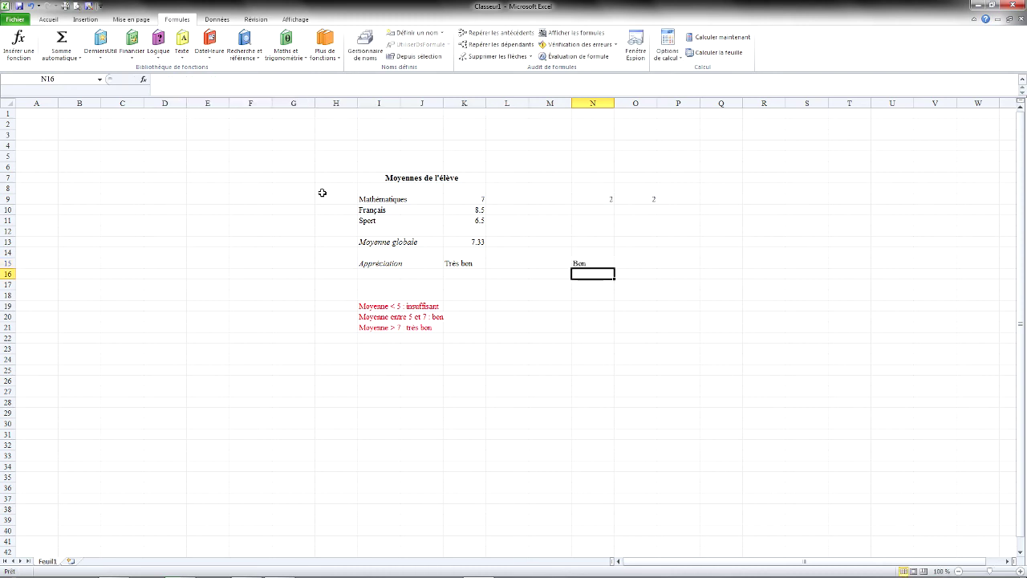
left_click(592, 263)
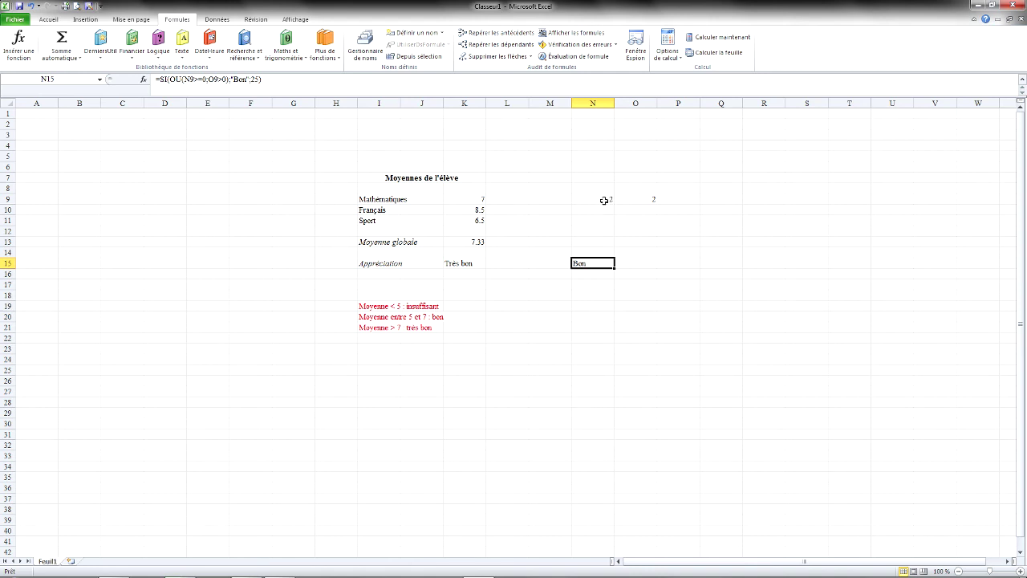
Test the combined SI and OU formula by setting cell O9 to 0 and cell N9 to -1
left_click(633, 199)
type("10")
key("Return")
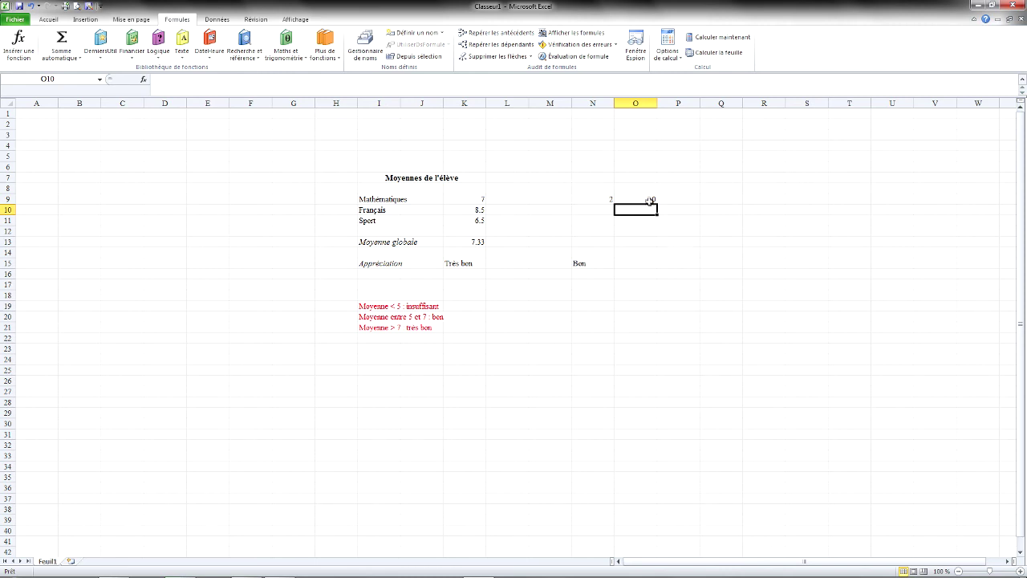
left_click(578, 198)
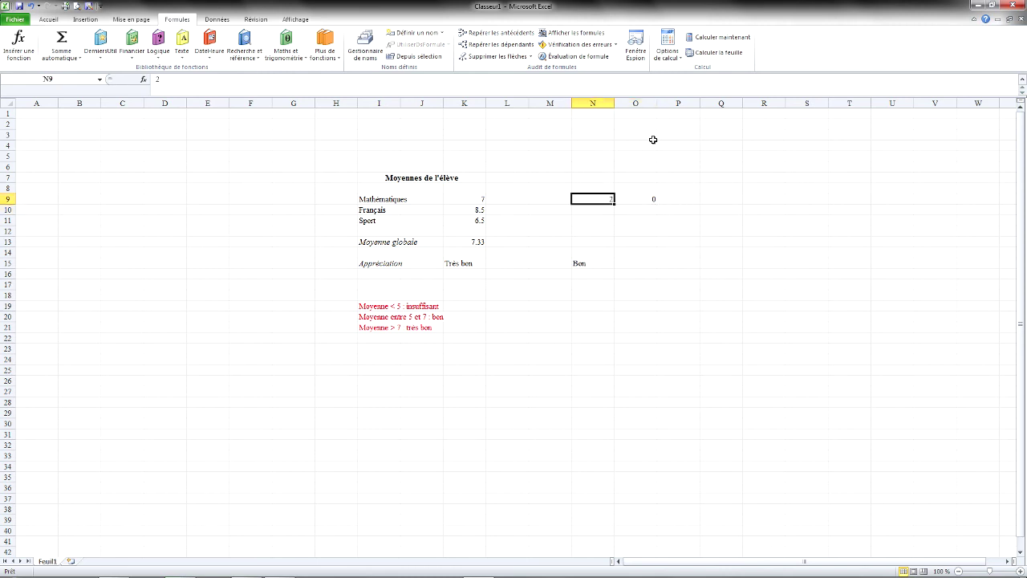
type("-1")
key("Return")
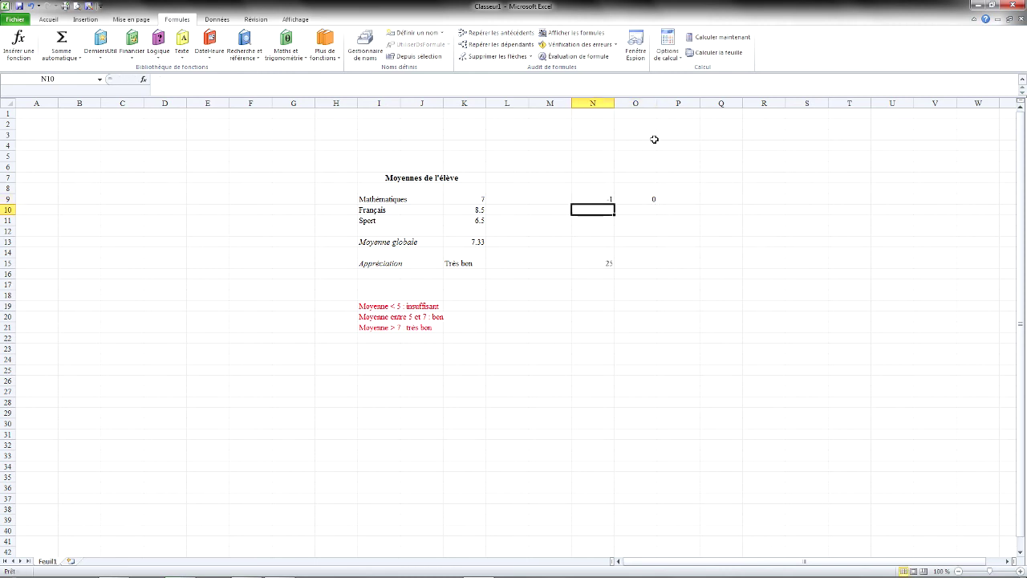
left_click(598, 262)
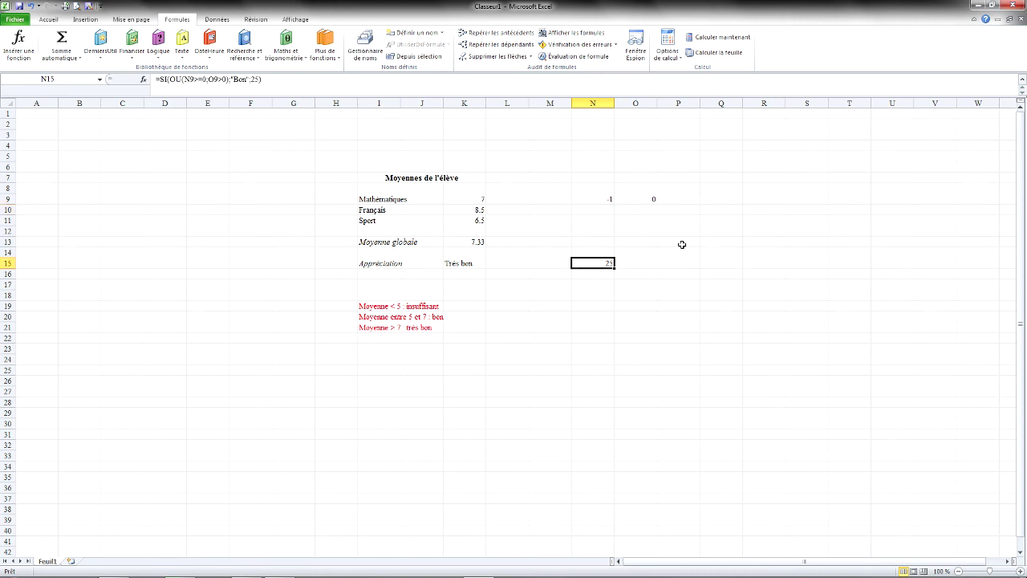
key("Right")
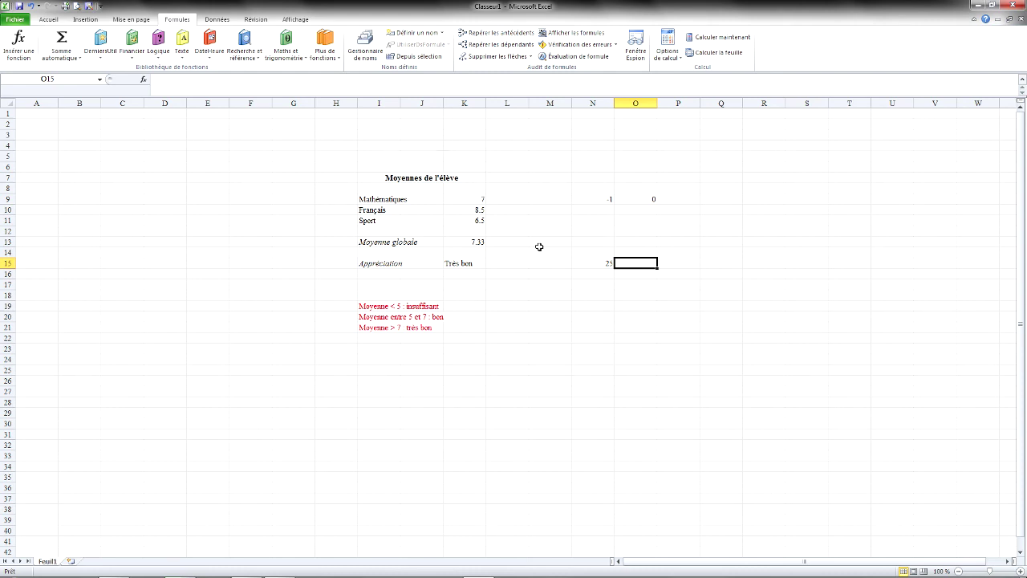
left_click(596, 261)
left_click(649, 259)
left_click(608, 263)
left_click(642, 264)
left_click(603, 265)
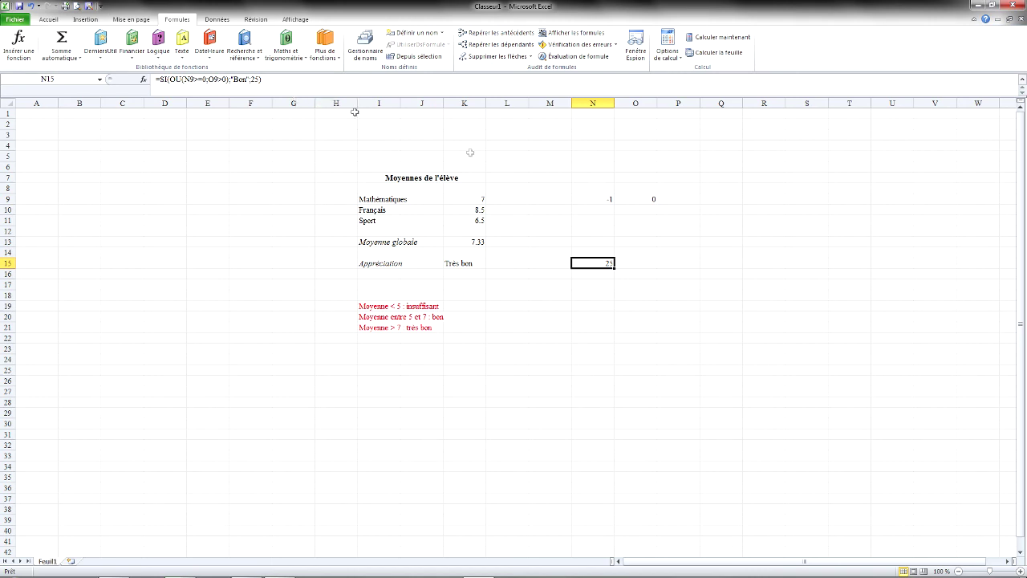
left_click(628, 263)
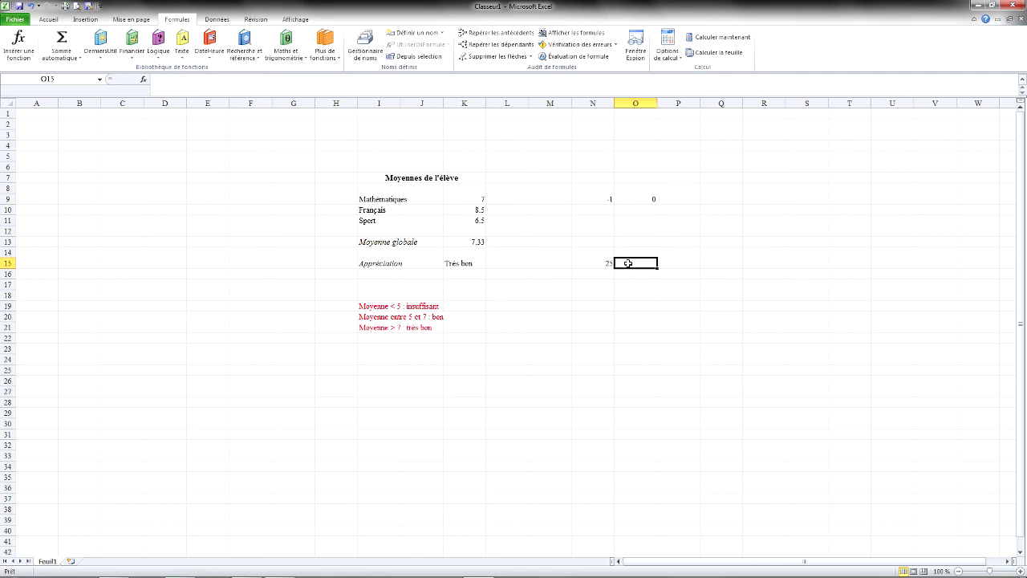